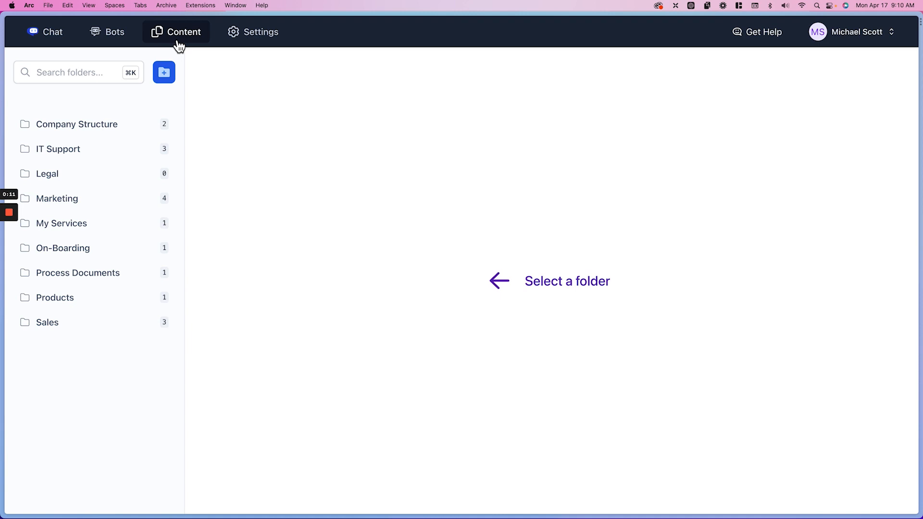
Create a content folder named "Human Resources"
click(164, 72)
text(Human Resources)
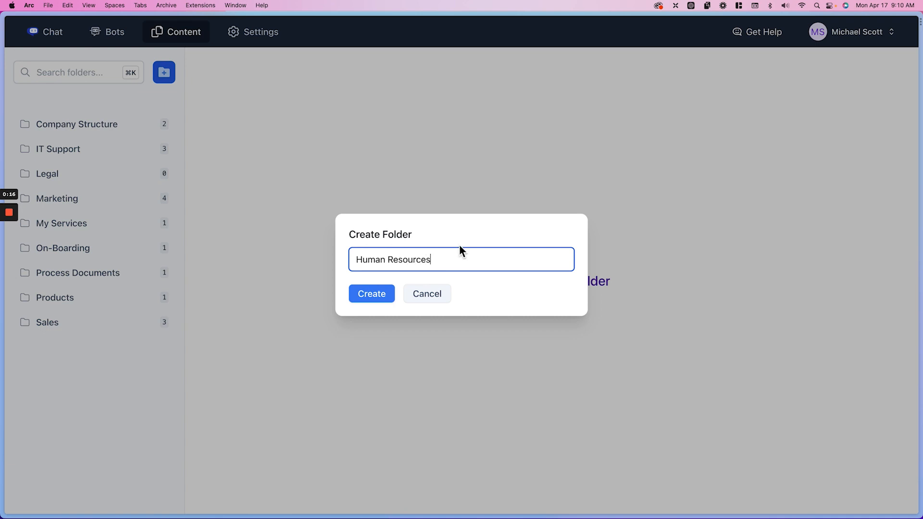
click(389, 294)
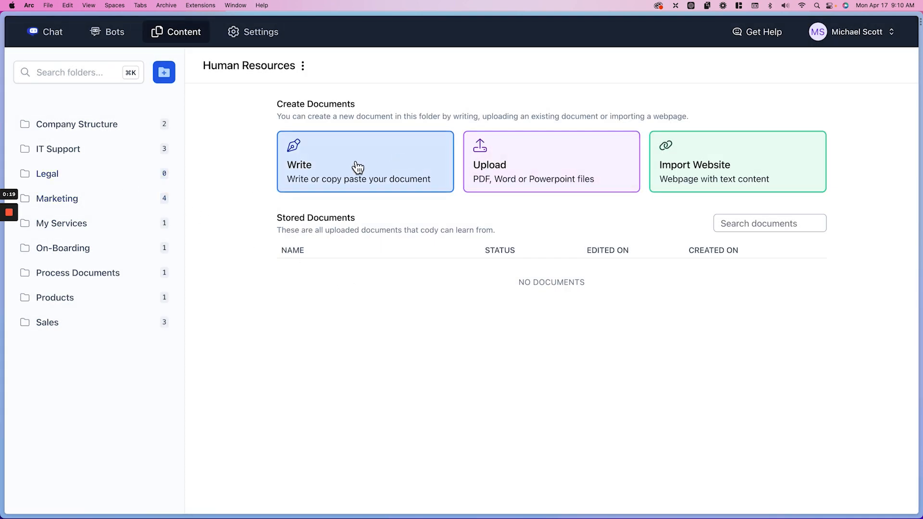
click(749, 159)
click(301, 197)
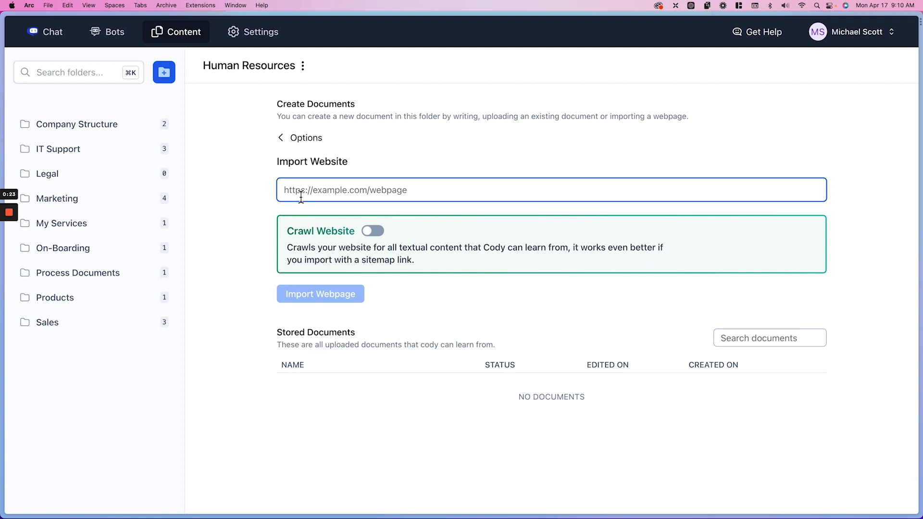
click(371, 233)
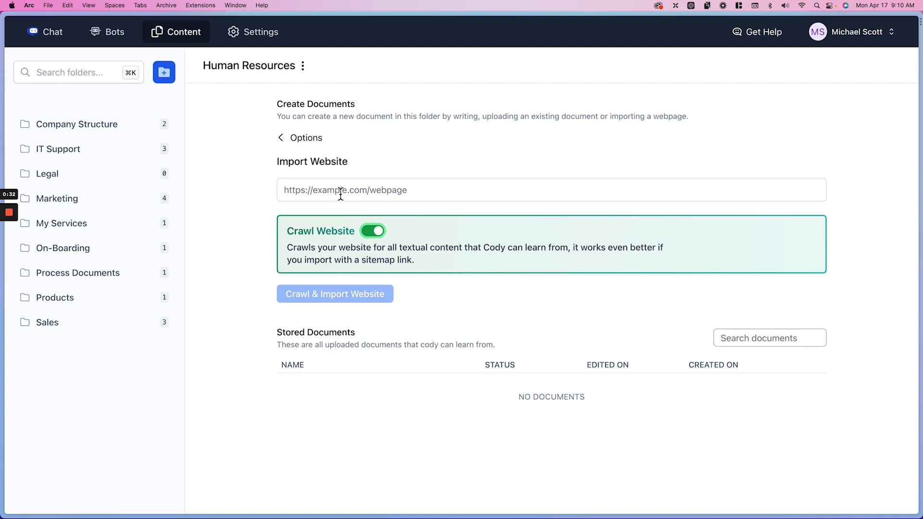
click(311, 141)
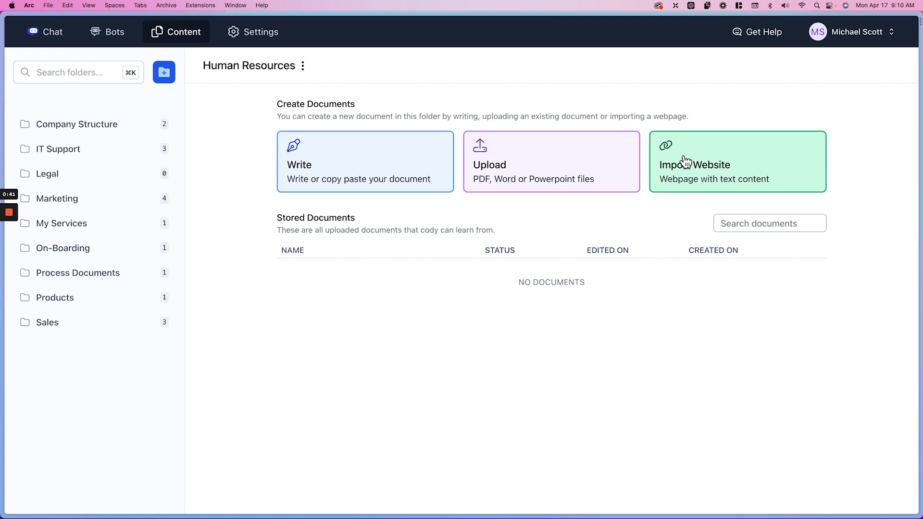
Upload Employee Handbook.pdf from the Downloads folder into the Human Resources folder, and return to the document creation options
click(601, 182)
click(520, 213)
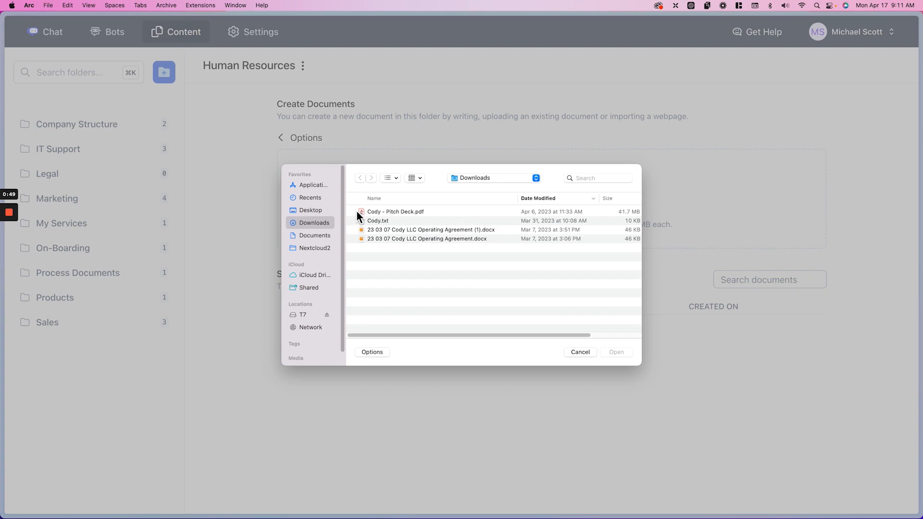
click(323, 212)
click(320, 222)
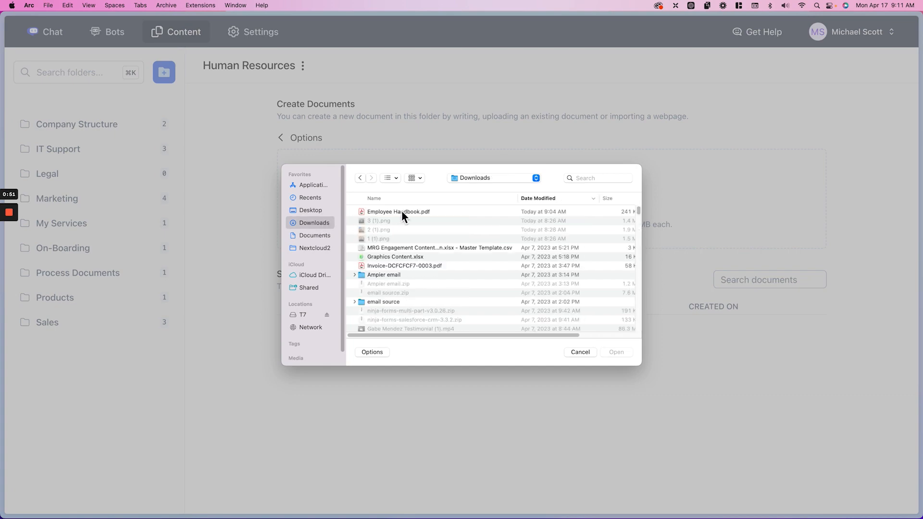
double_click(402, 210)
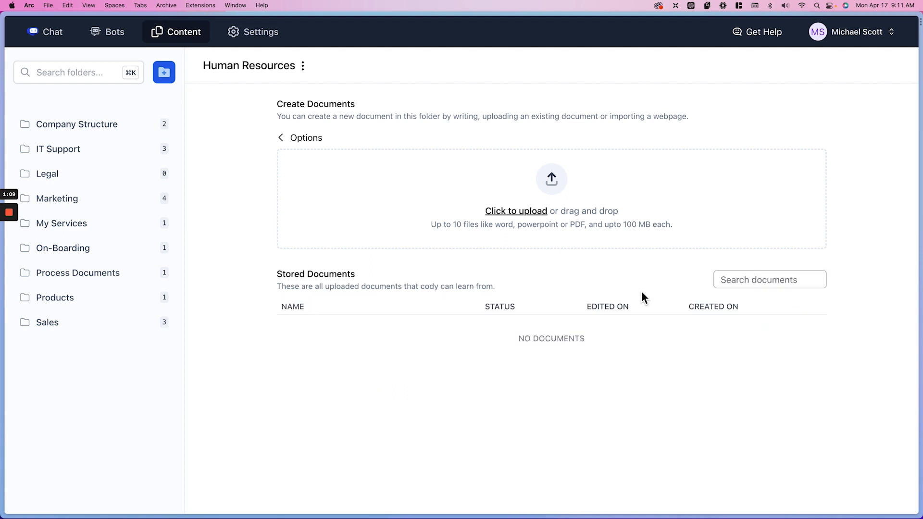
click(281, 137)
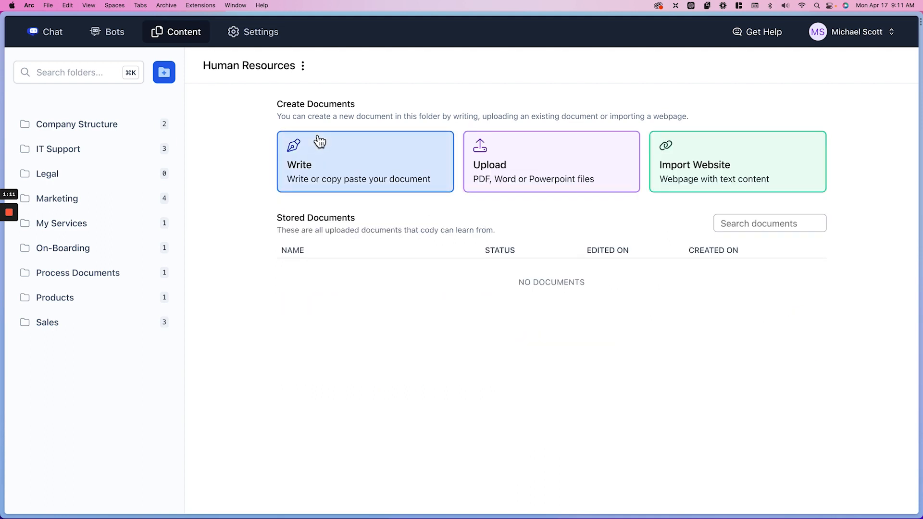
Start a written document in the Human Resources folder and title it "Employee Benefits"
click(385, 163)
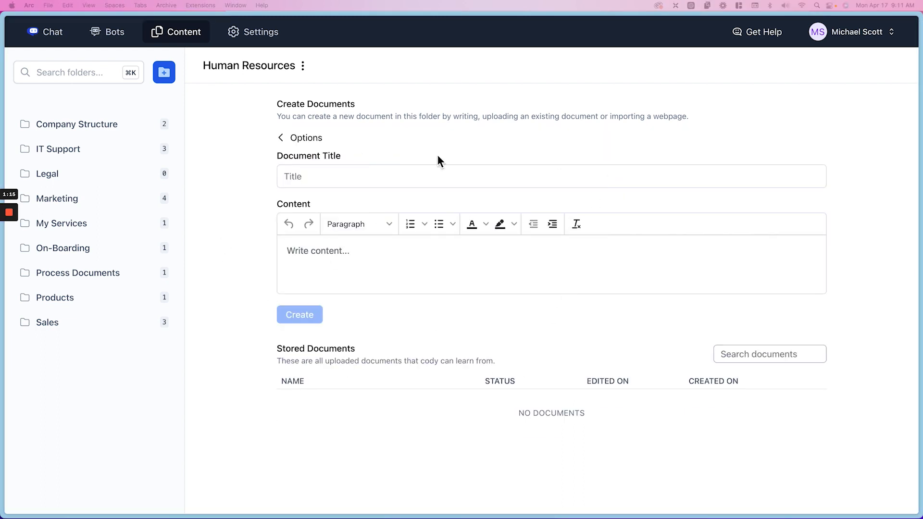
click(379, 176)
text(Employee)
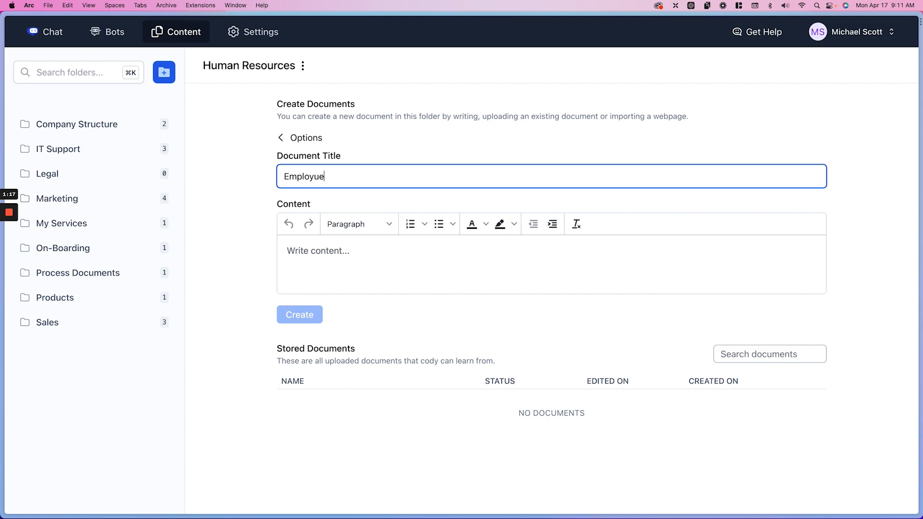
key(BackSpace)
key(BackSpace)
text(ee Benefits)
Paste the copied benefits and compensation text as the Employee Benefits document's content and create the document
click(371, 258)
key(super+v)
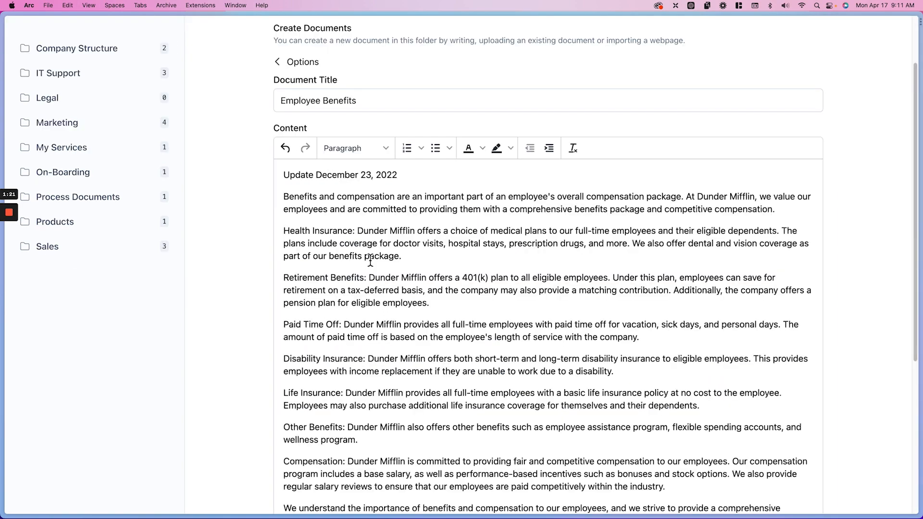
scroll(371, 260, down, 3)
scroll(371, 260, up, 3)
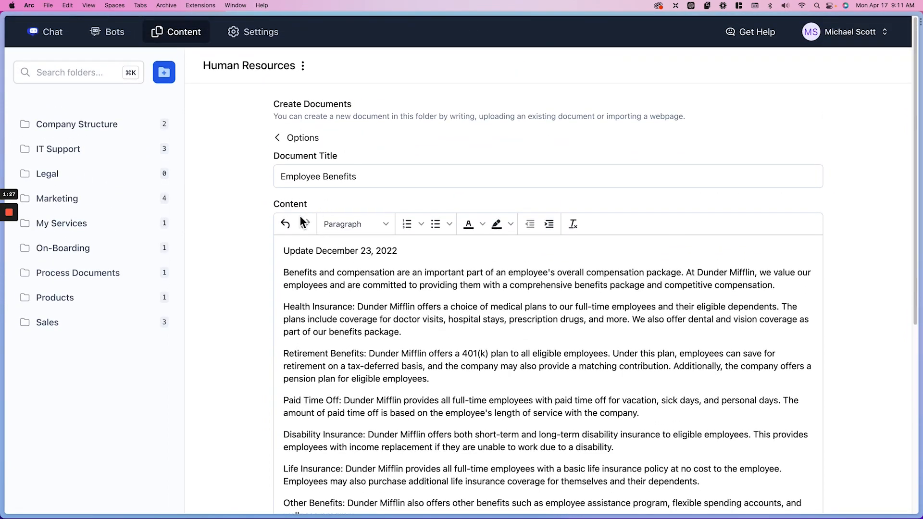
scroll(317, 250, down, 5)
click(296, 374)
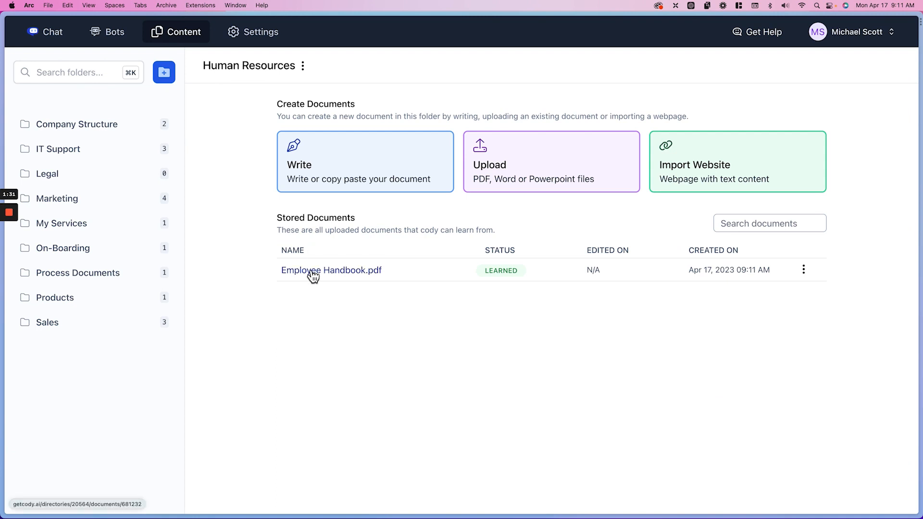
Review the stored contents of Employee Handbook.pdf and the Employee Benefits document, returning to the Human Resources folder
click(313, 272)
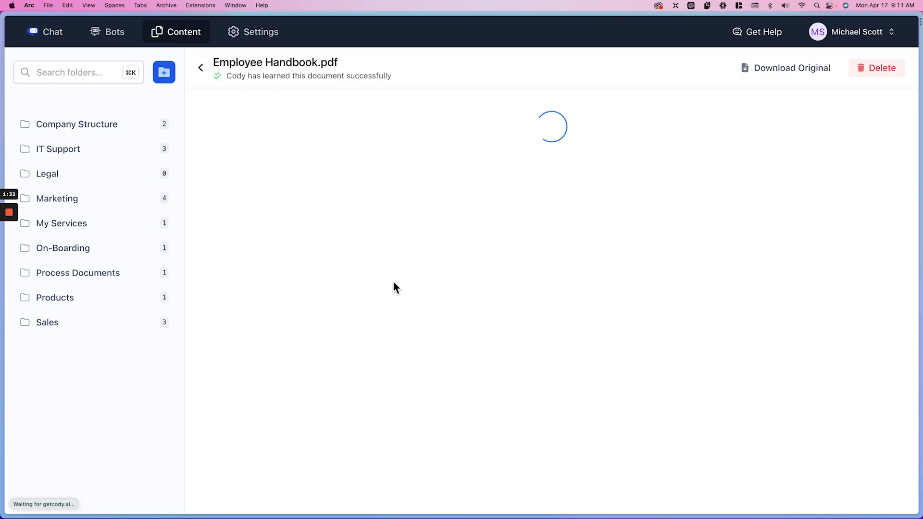
scroll(382, 290, down, 10)
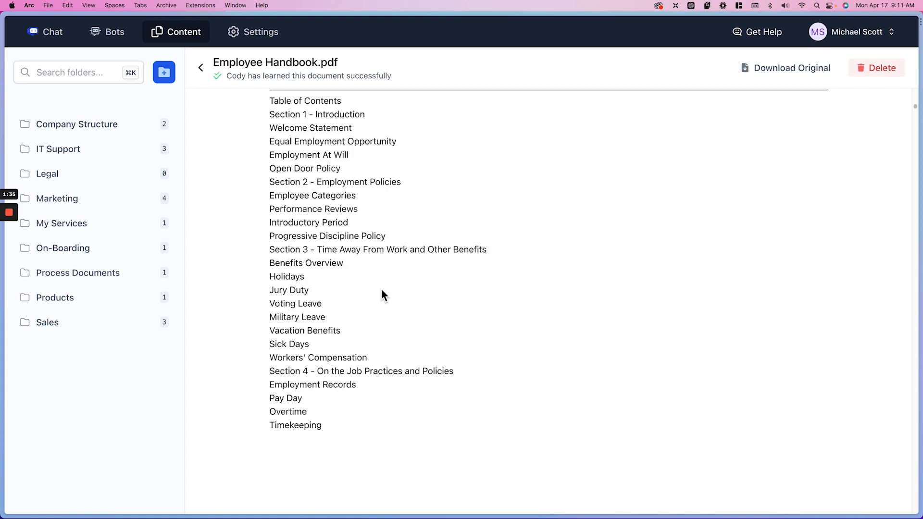
scroll(382, 290, down, 20)
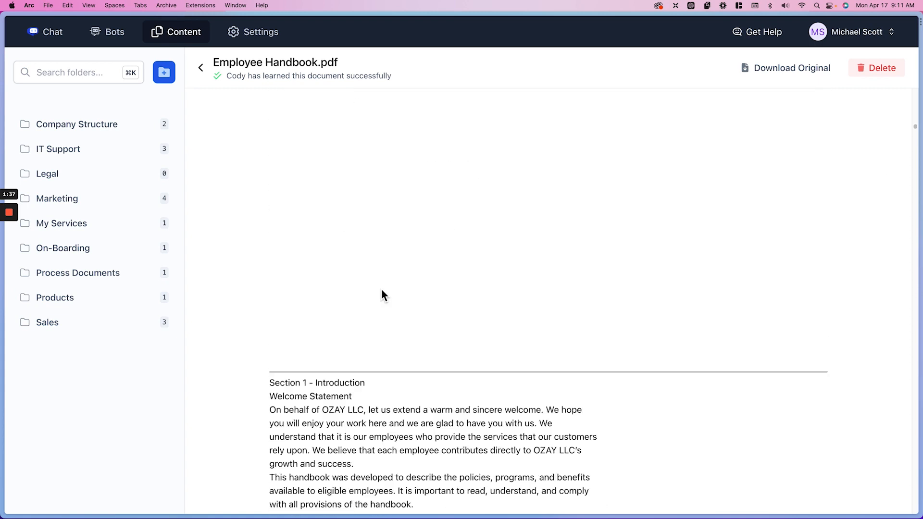
scroll(382, 289, up, 5)
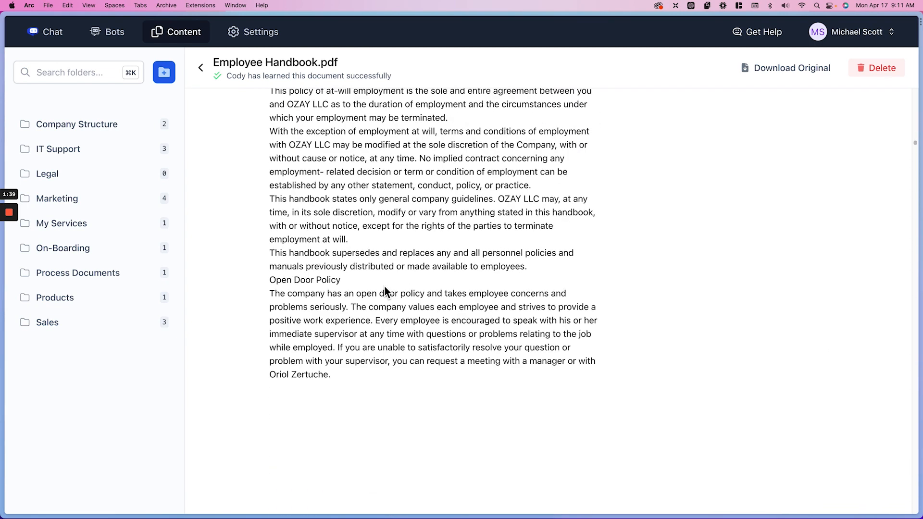
click(202, 68)
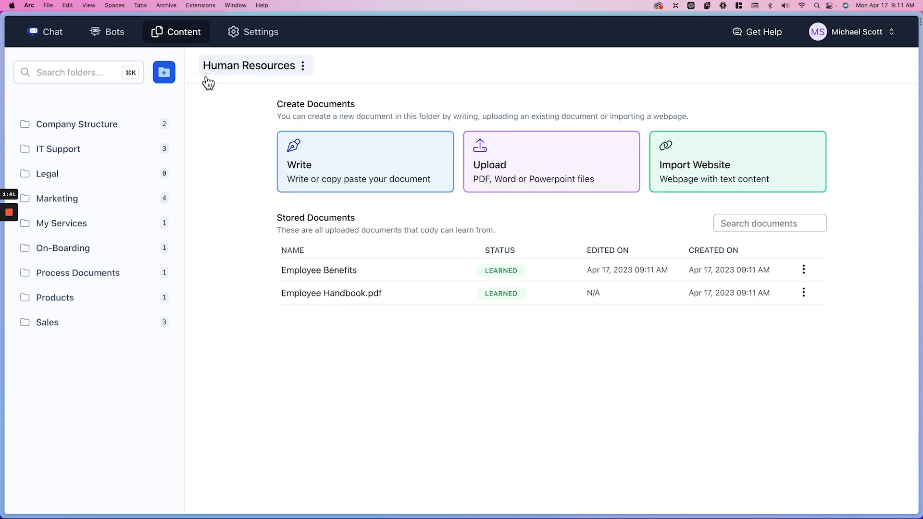
click(288, 270)
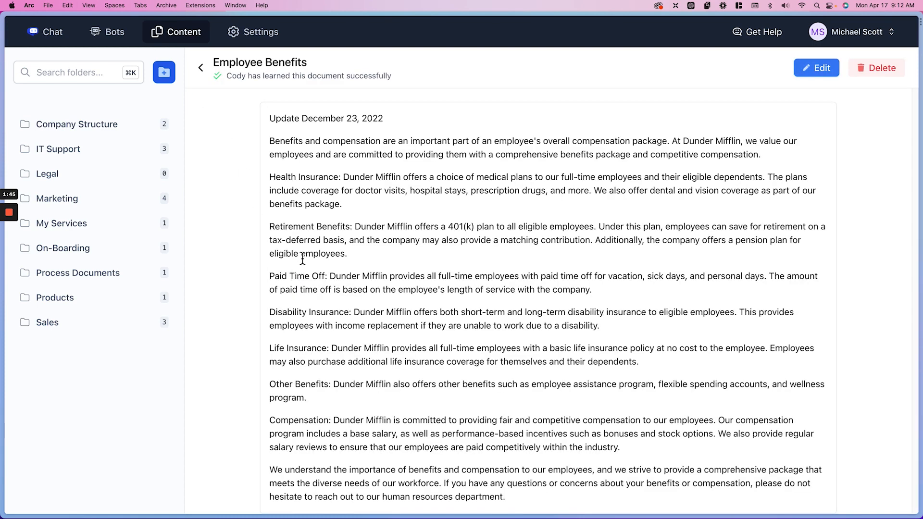
click(201, 69)
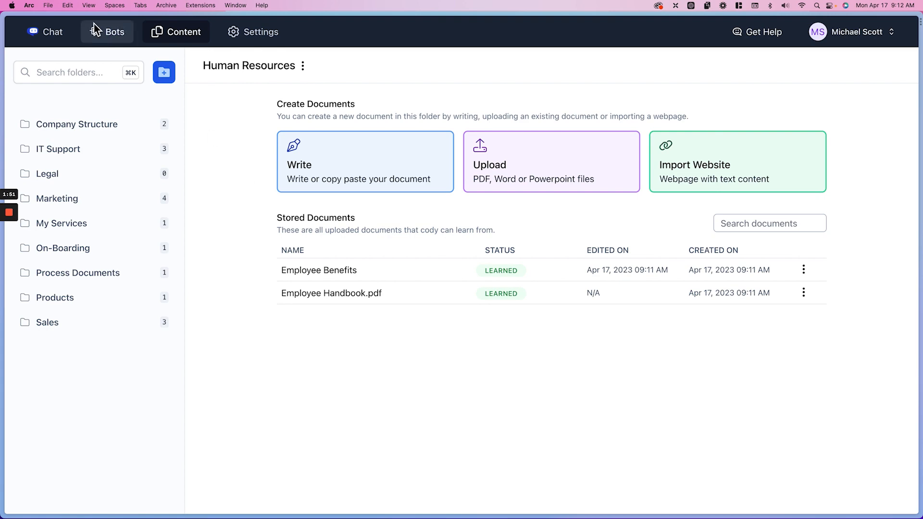
Start a new bot named "Toby - Human Resources" with the description "He will help you with any HR question."
click(105, 34)
click(802, 77)
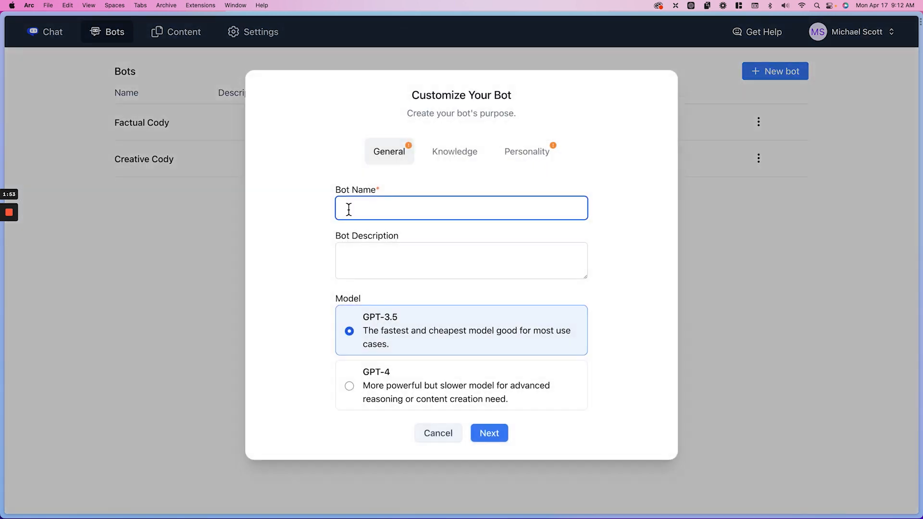
text(Toby - Human Resour)
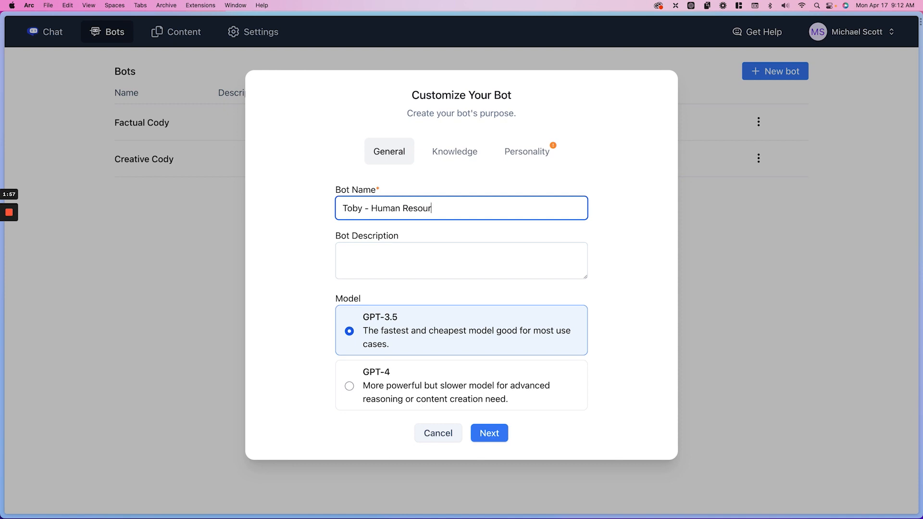
text(ces)
click(384, 268)
text(He wi)
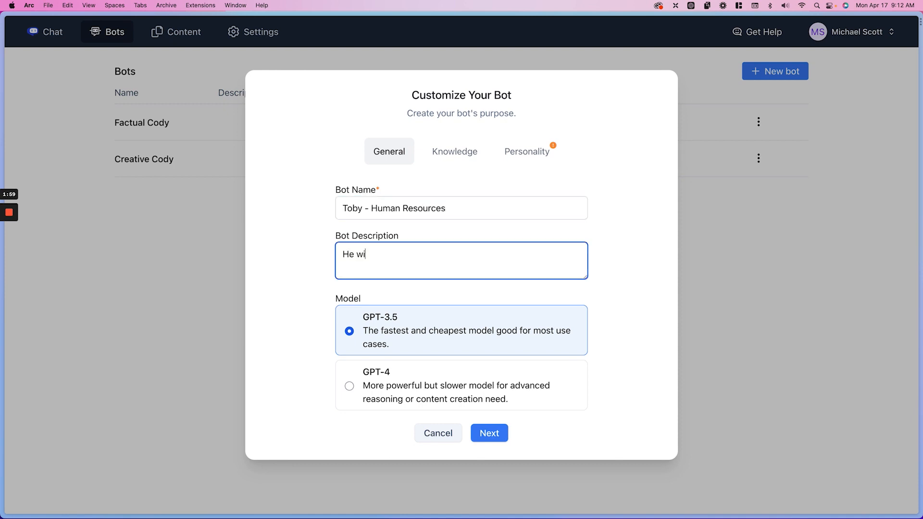
text(ll help you with any HR question.)
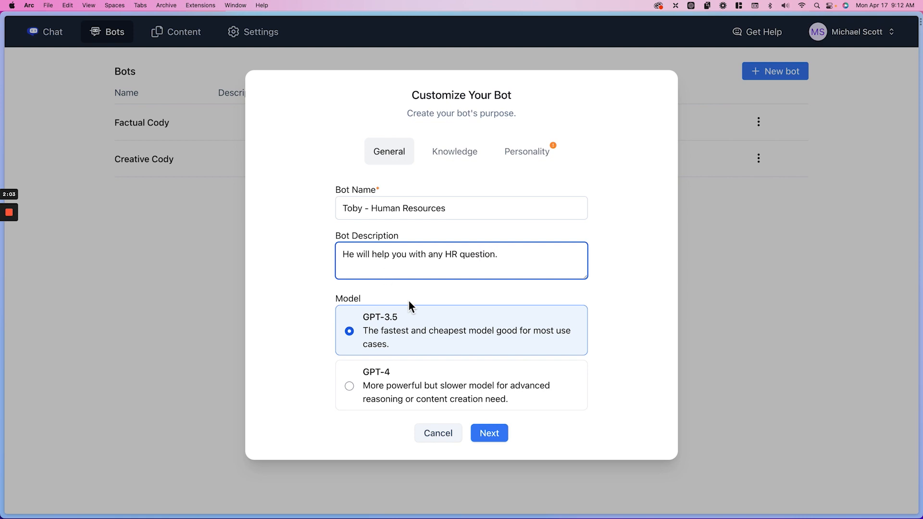
Select the Human Resources folder as the bot's knowledge, and set its organization to Dunder Mifflin and its role to Human Resources
click(499, 432)
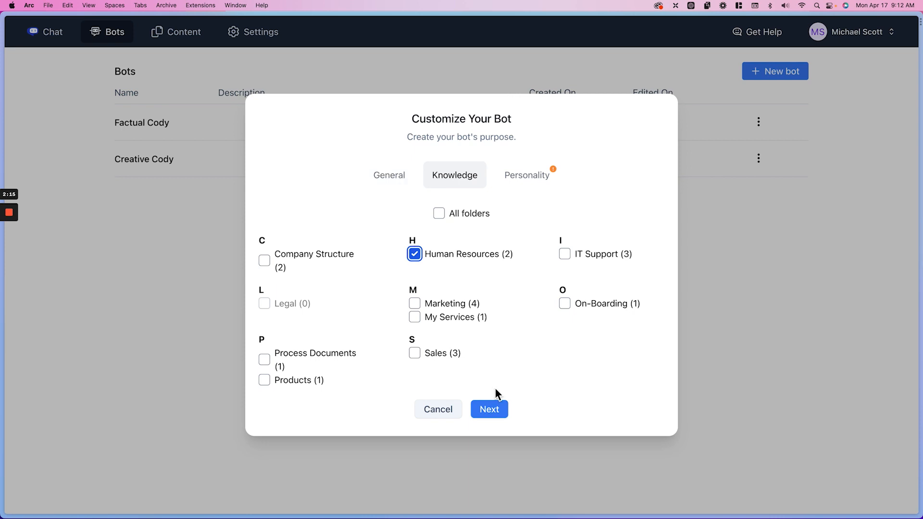
click(496, 412)
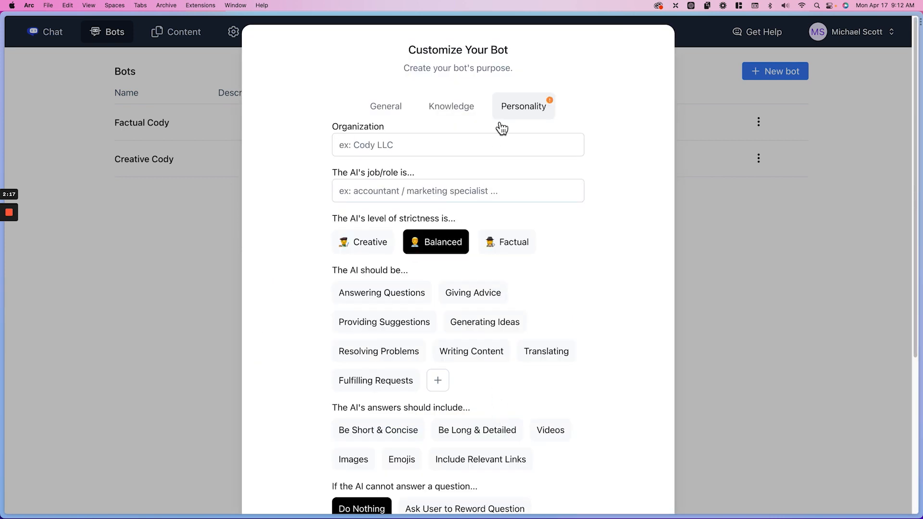
click(387, 152)
text(Dun)
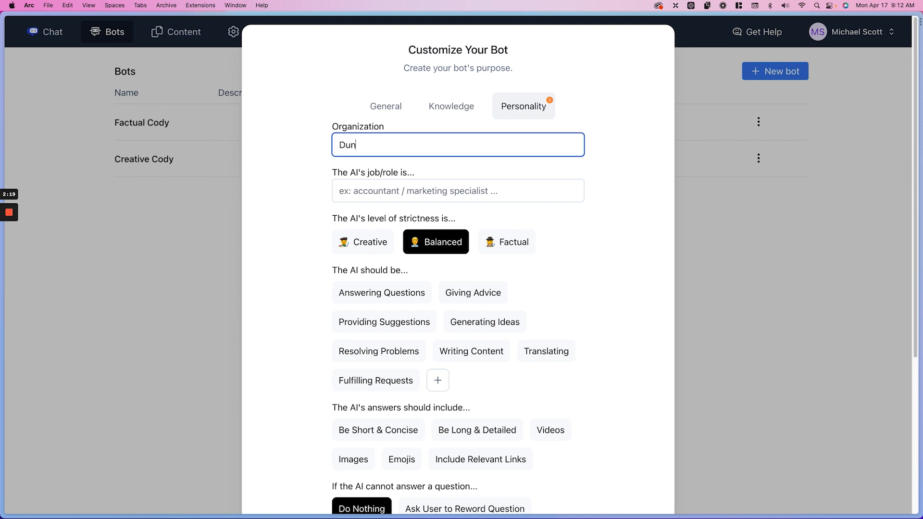
text(der Mifflin)
key(Tab)
text(Human Resources)
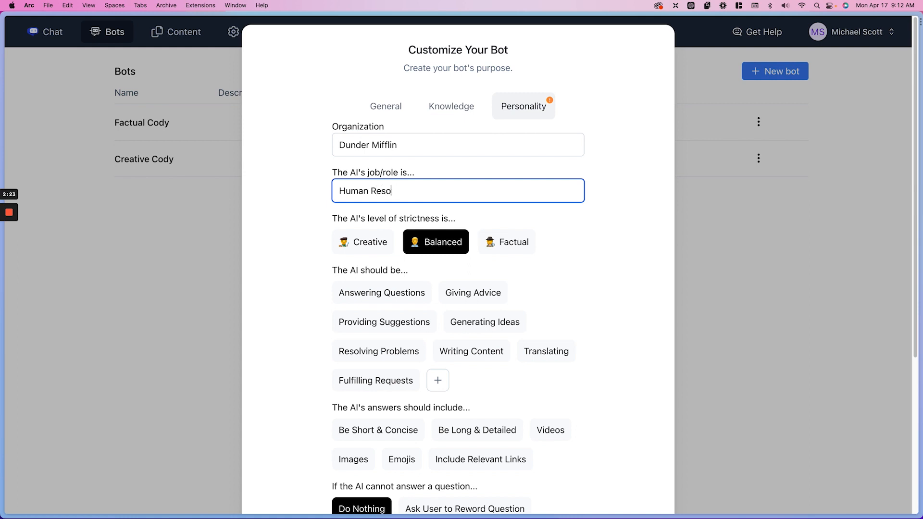
Set the bot's strictness to Factual, its tasks to Answering Questions and Giving Advice, and its answers to Be Short & Concise
click(518, 257)
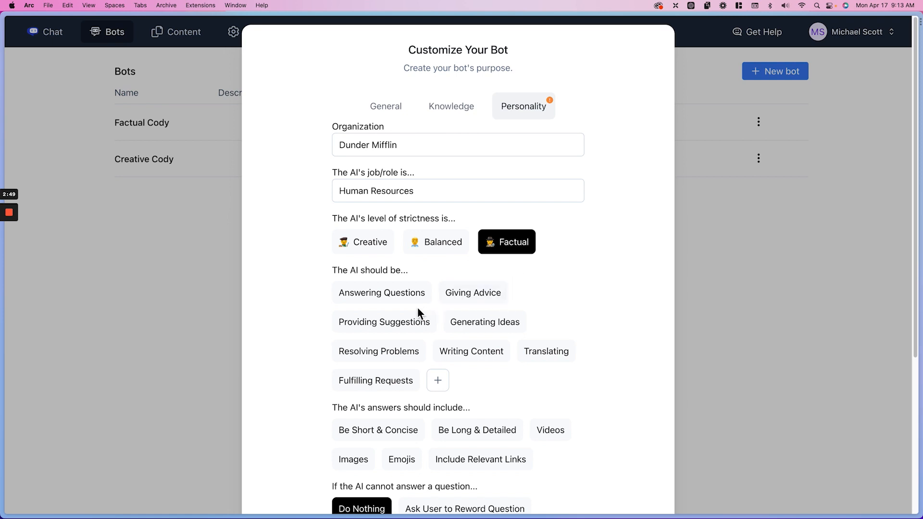
click(381, 300)
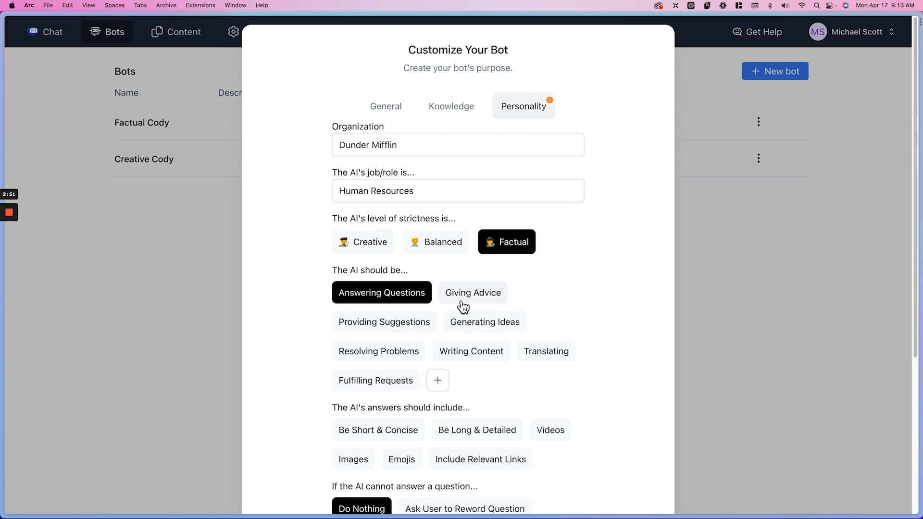
click(467, 300)
scroll(536, 304, down, 5)
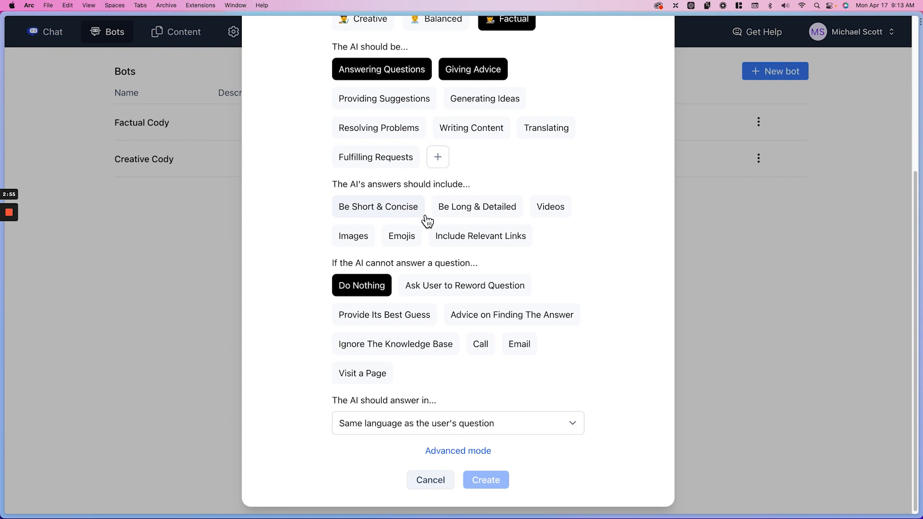
click(391, 214)
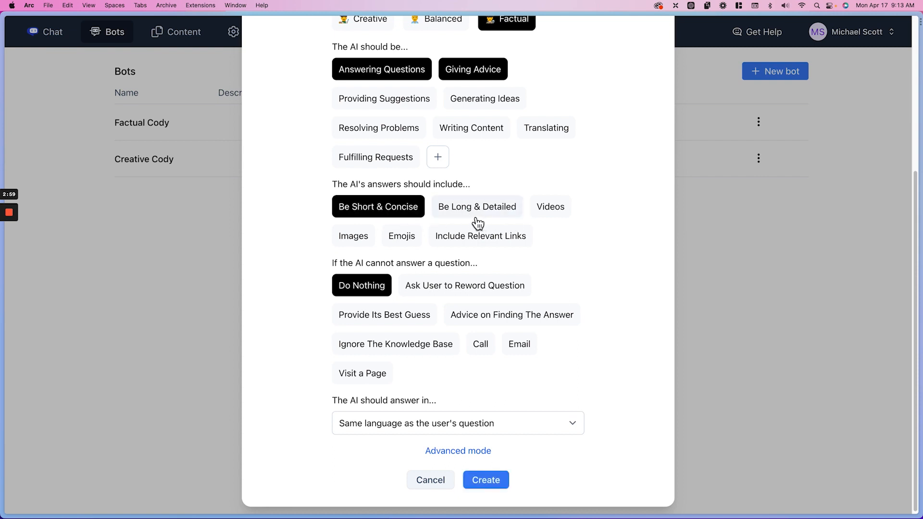
Set the bot's fallback to Ask User to Reword Question and its answer language to English, and create the bot
drag(334, 263, 493, 262)
click(493, 262)
click(514, 285)
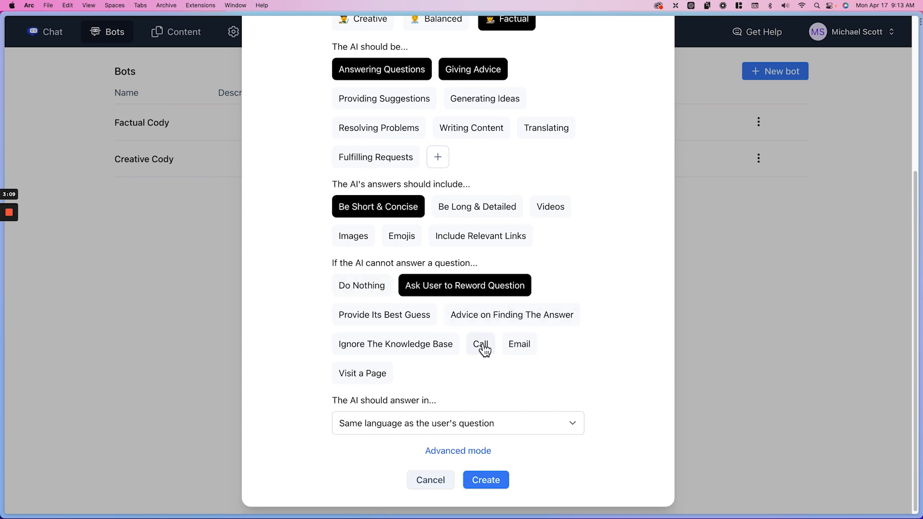
click(454, 423)
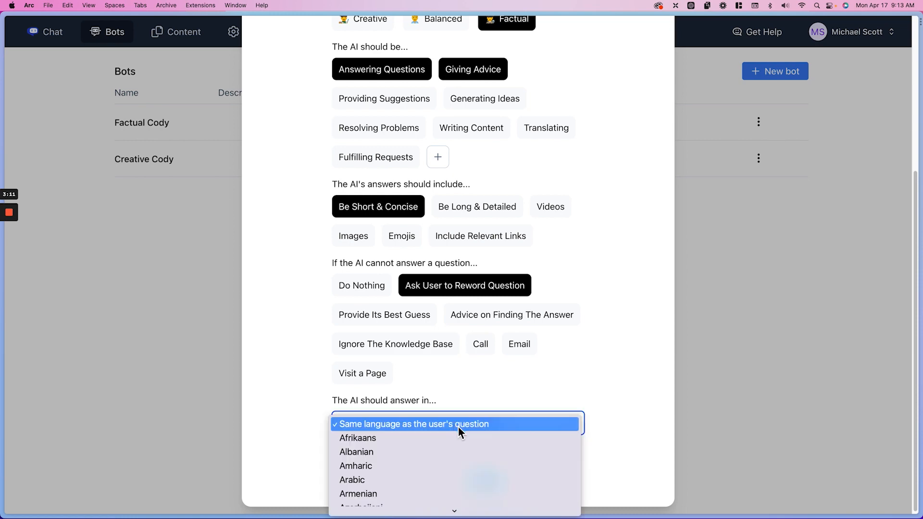
key(Return)
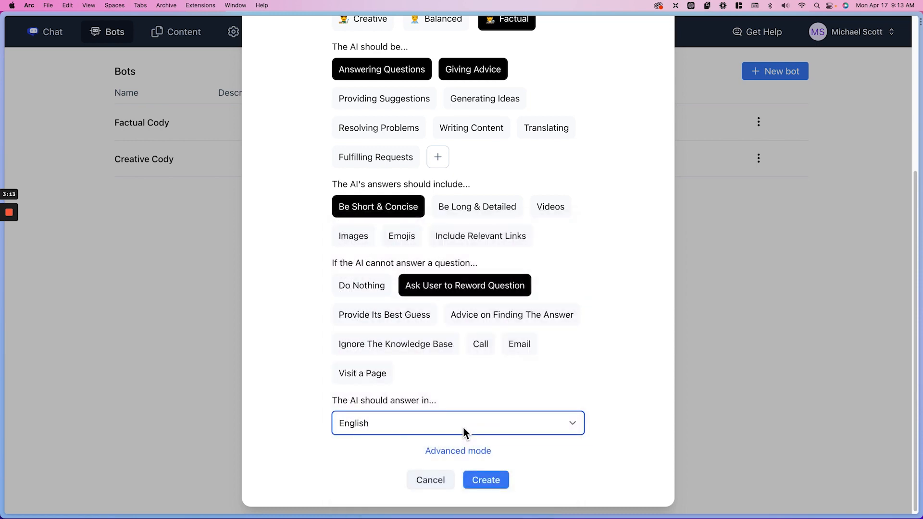
click(486, 481)
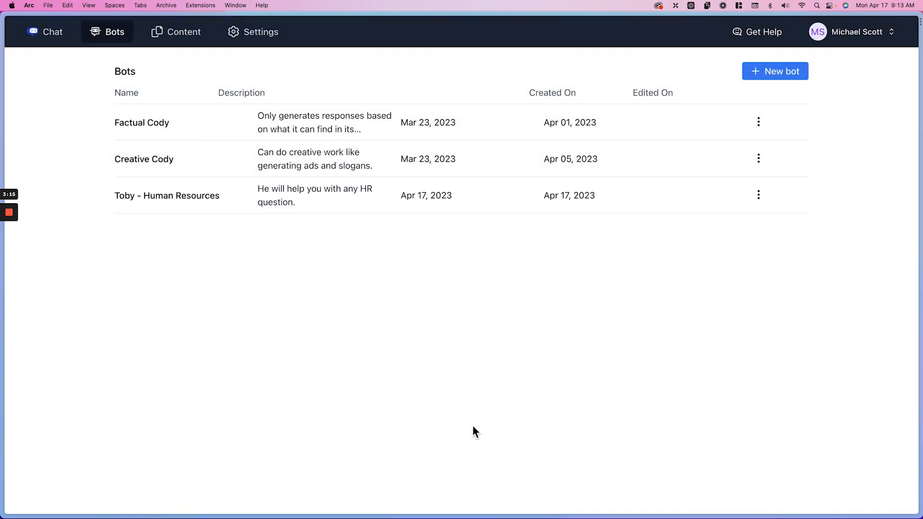
Start a new chat conversation and assign it to the Toby - Human Resources bot
click(69, 39)
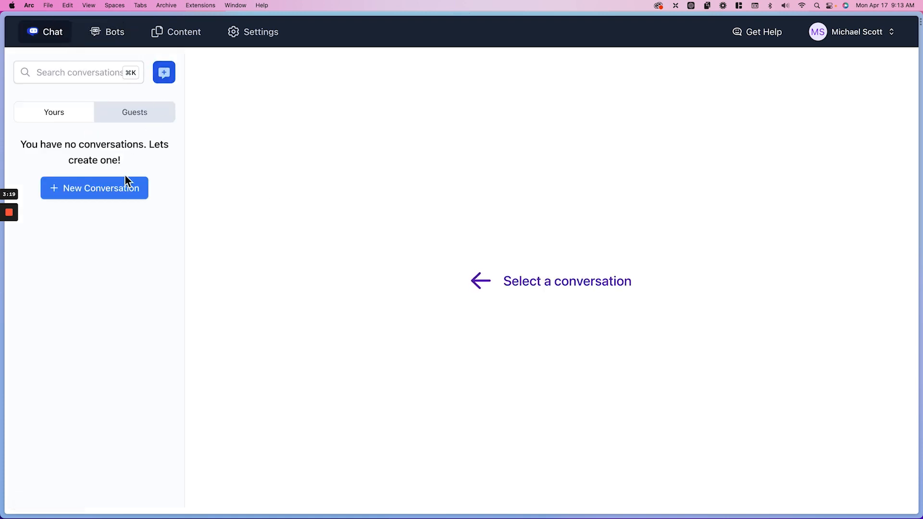
click(134, 191)
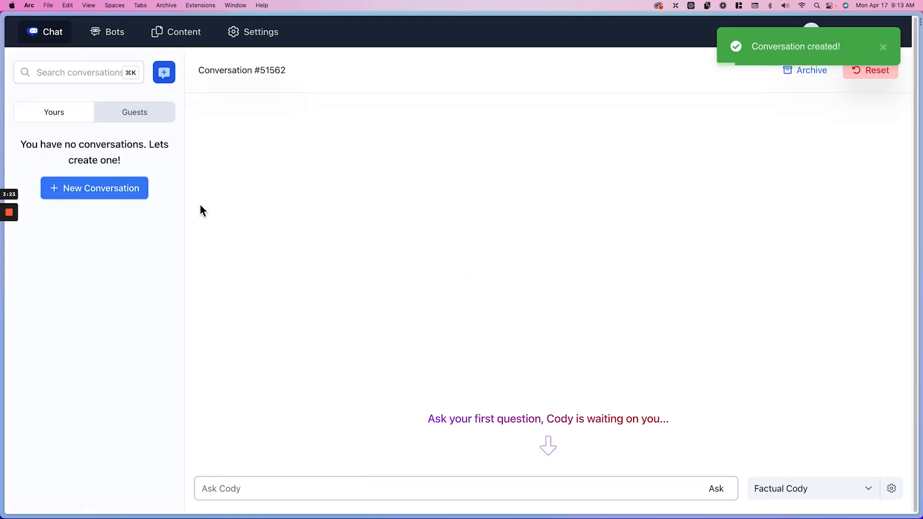
click(829, 492)
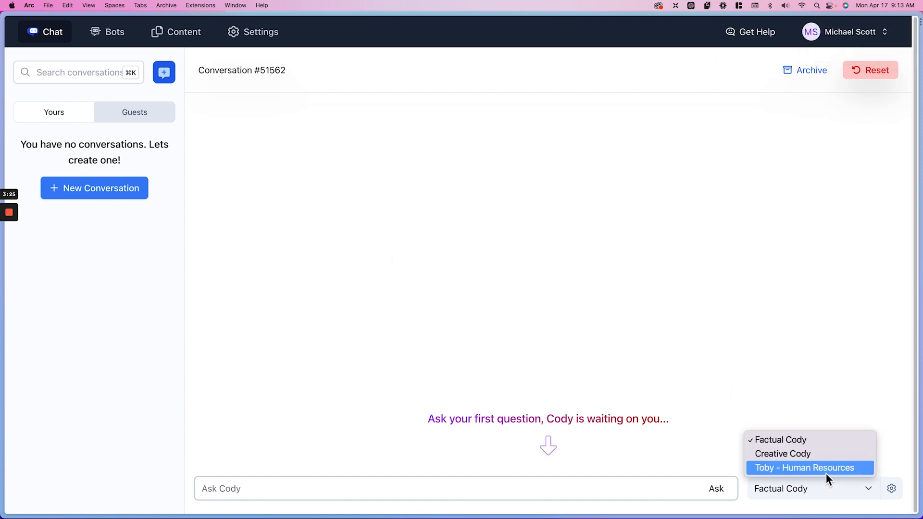
click(826, 472)
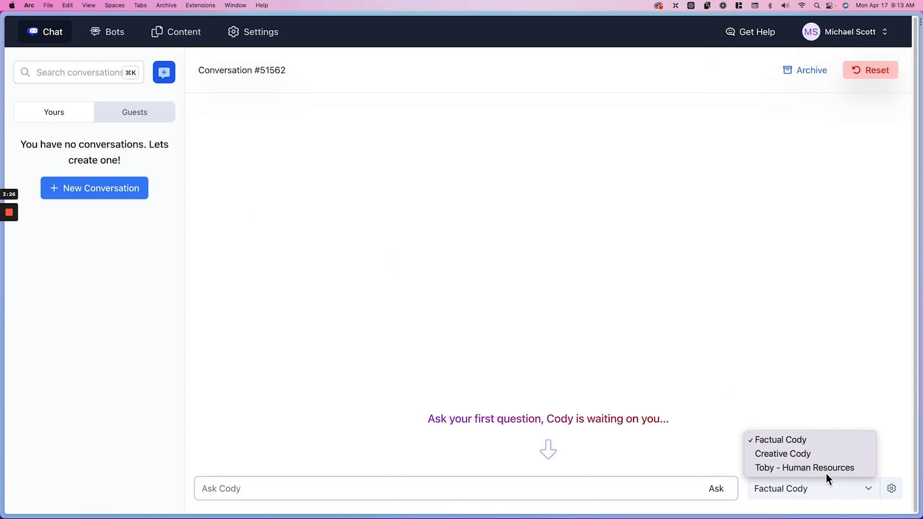
Ask the Human Resources bot "What holidays do we get off?"
click(610, 488)
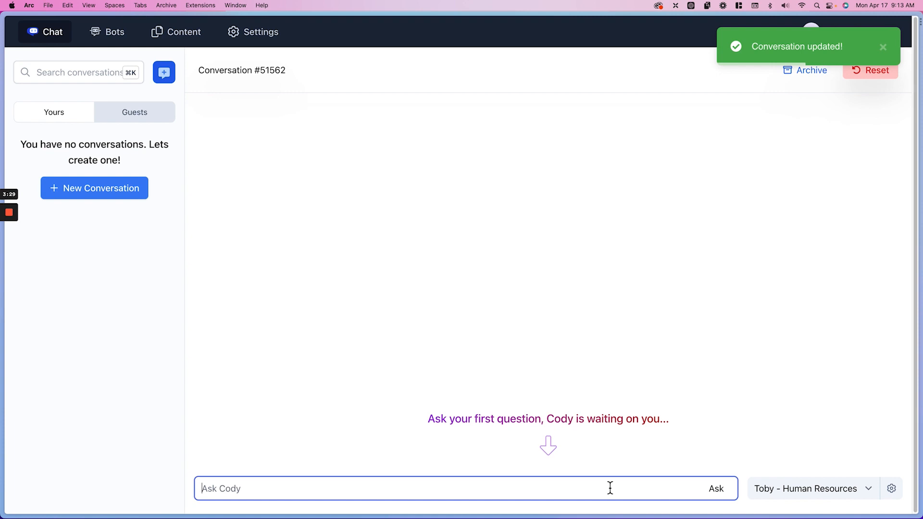
text(What ho)
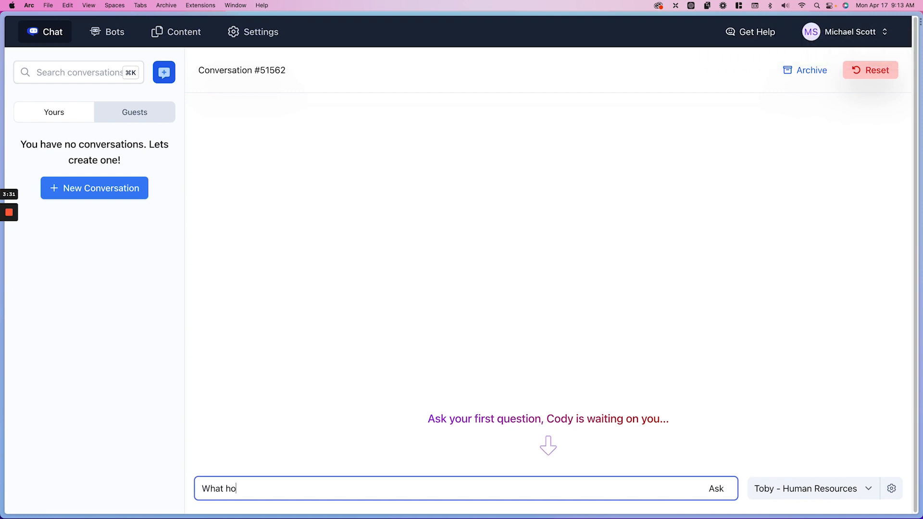
text(lidays do we get off?)
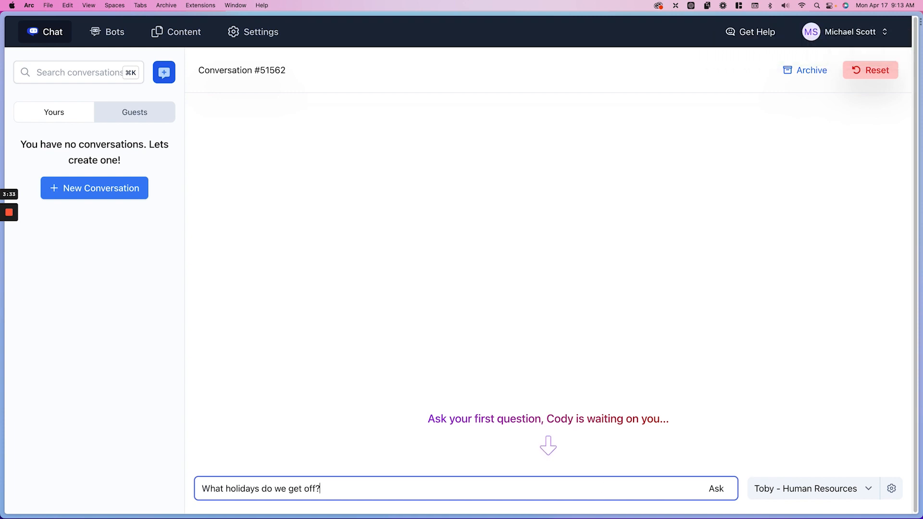
key(Return)
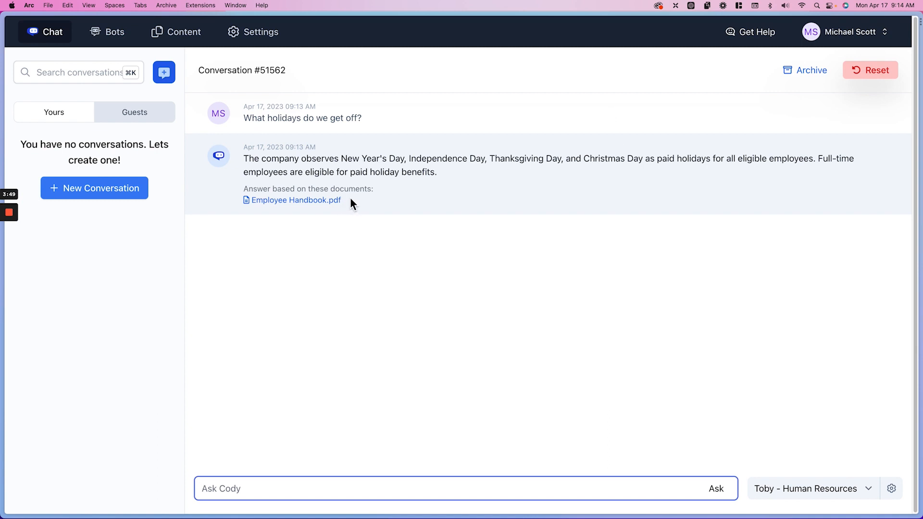
Ask the Human Resources bot "Can you tell me a bit about our benefits?"
click(440, 494)
text(Can you tell me a bit about our benefits)
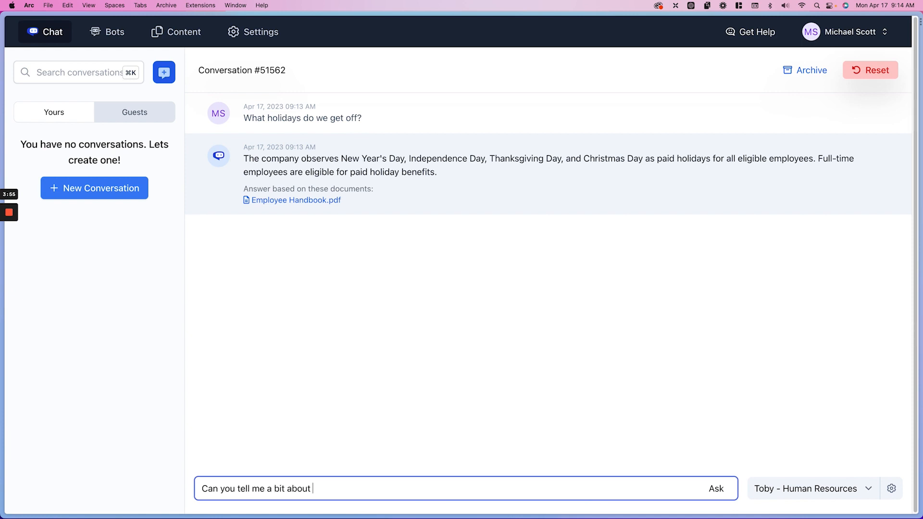
text(?)
key(Return)
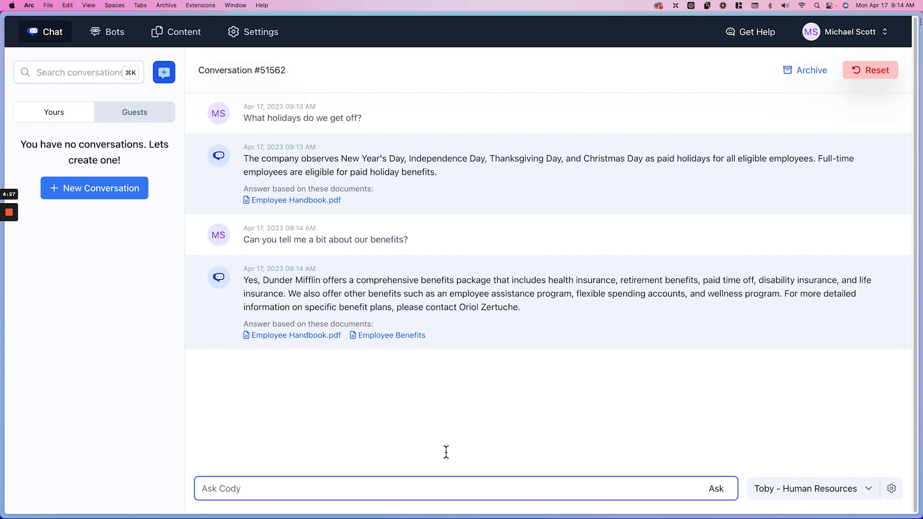
Review the Messaging Strategy and Marketing Guidelines documents stored in the Marketing content folder
click(181, 48)
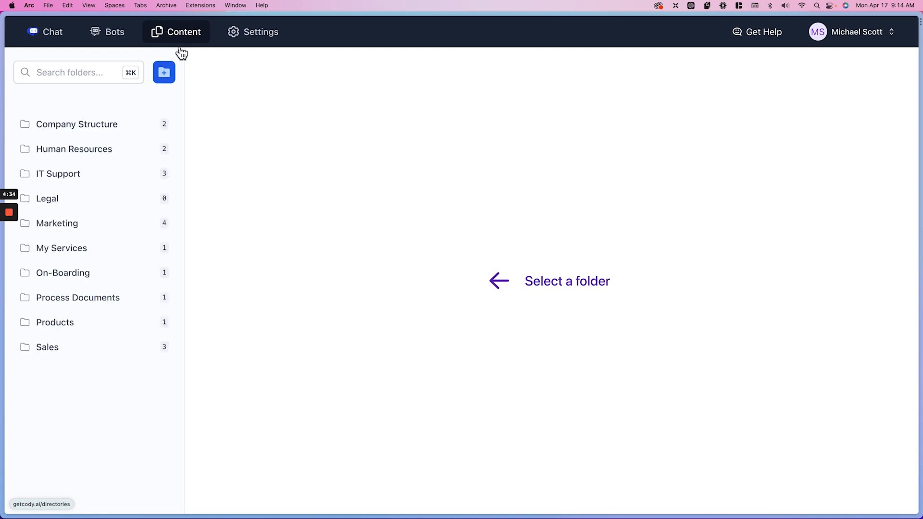
click(138, 225)
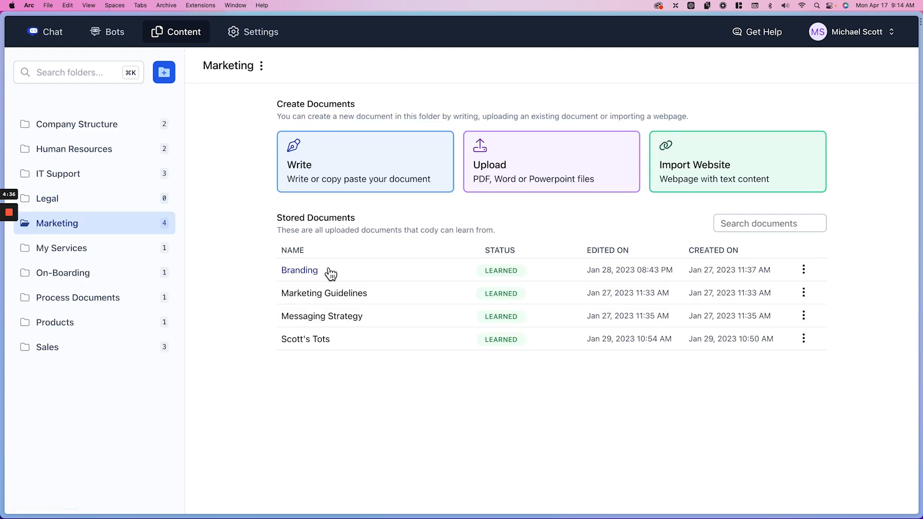
click(329, 318)
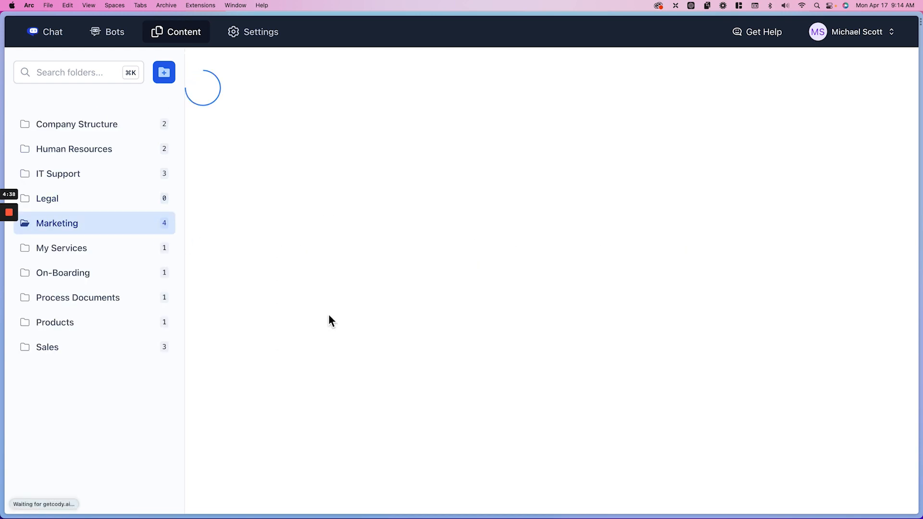
scroll(325, 268, down, 5)
scroll(324, 268, up, 5)
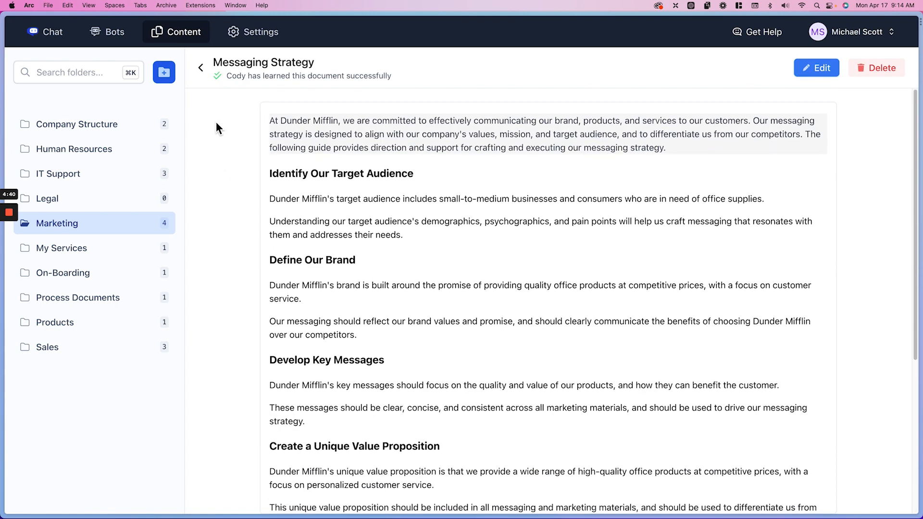
click(201, 72)
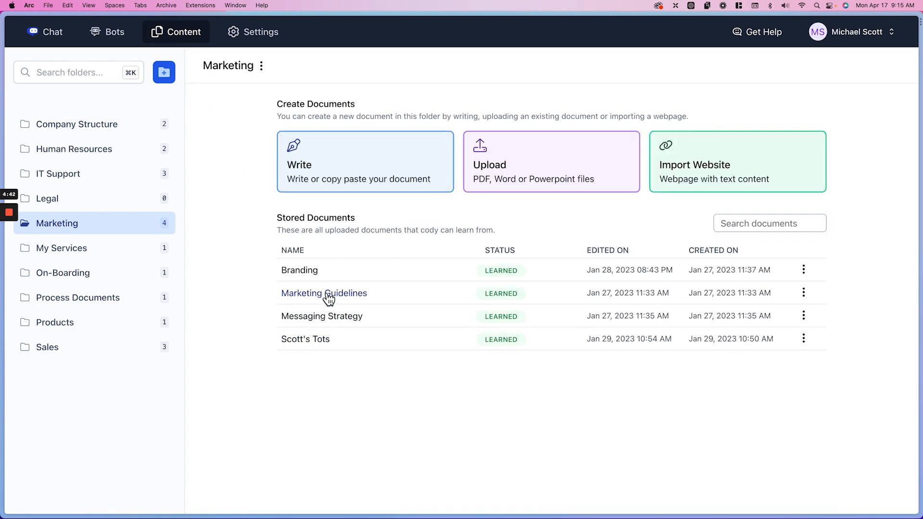
click(326, 297)
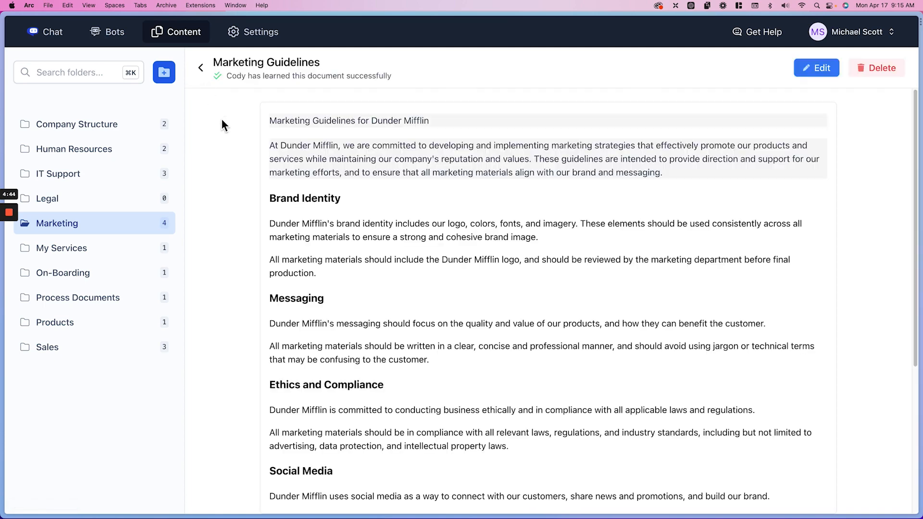
click(202, 68)
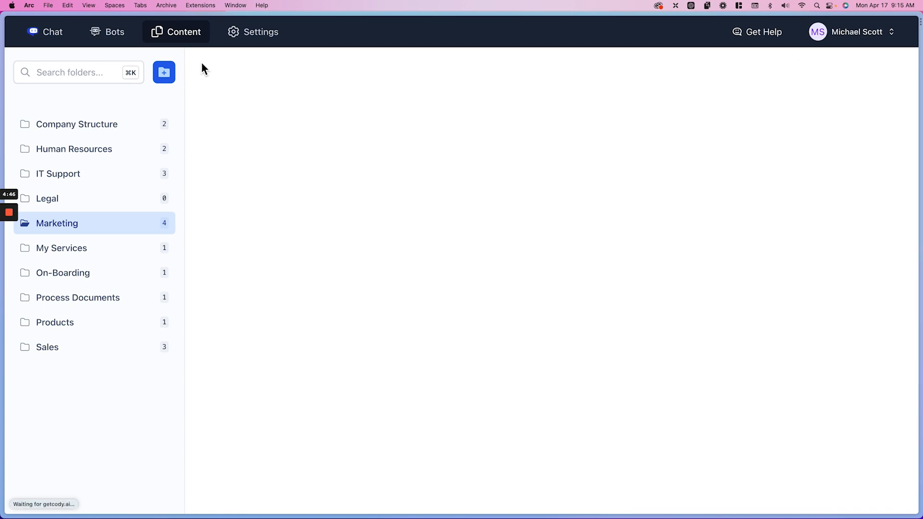
Start a new bot named "Joe - Marketing" with the description "Ask Joe any marketing questions or have it help you create content."
click(121, 41)
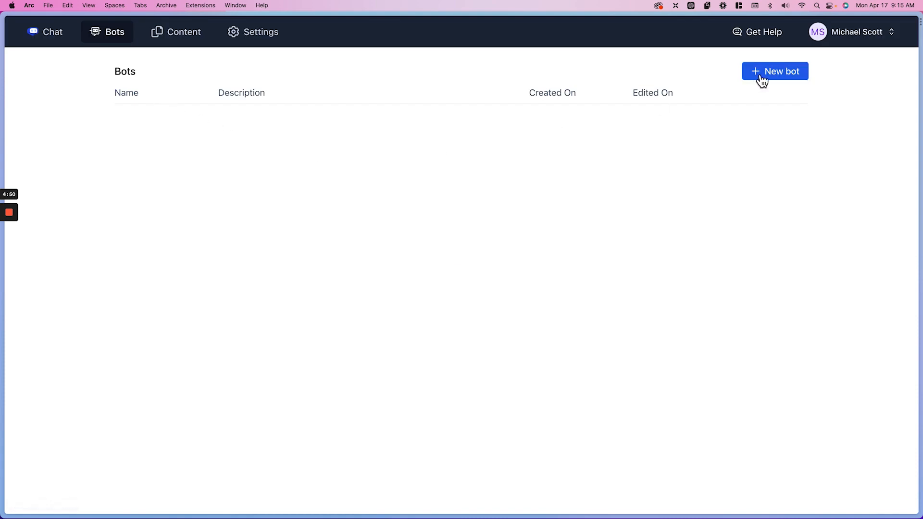
click(763, 80)
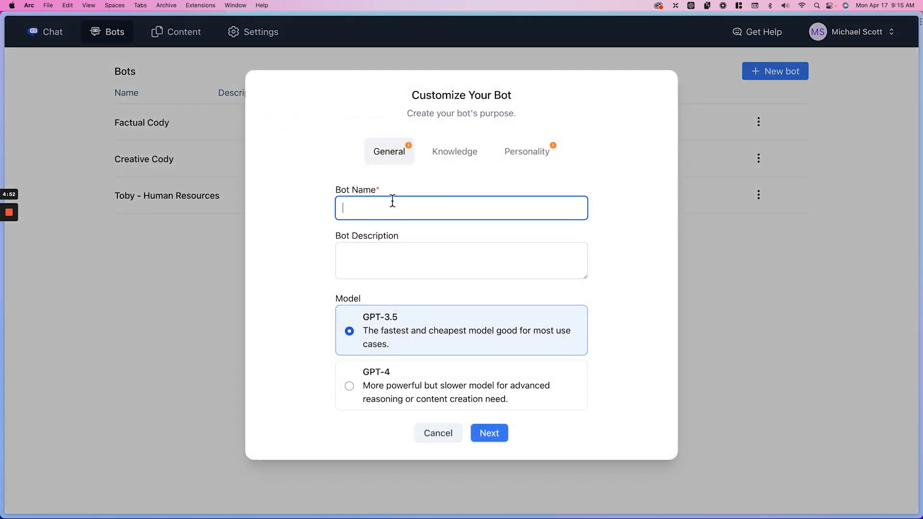
text(Mar)
key(super+a)
text(Joe - Marketin)
click(382, 262)
text(Ask Joe an)
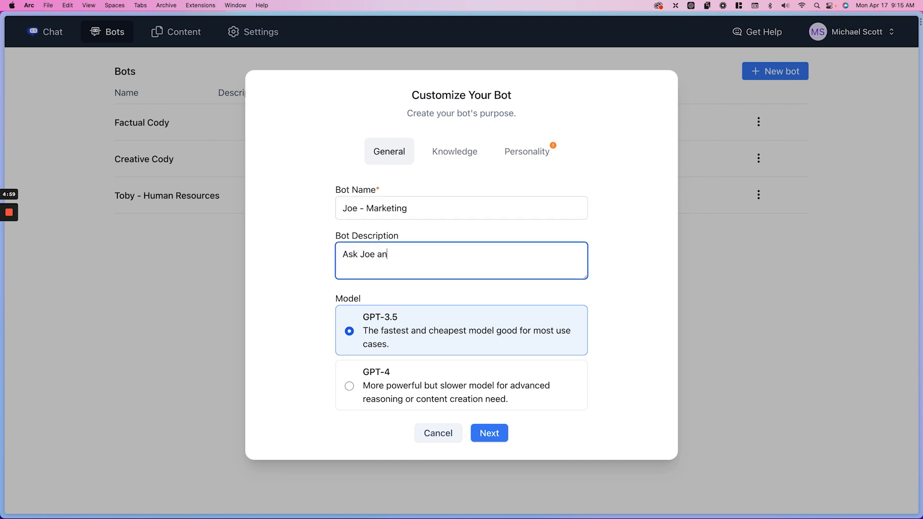
text(y marketing questions or)
text( heve it help you creat)
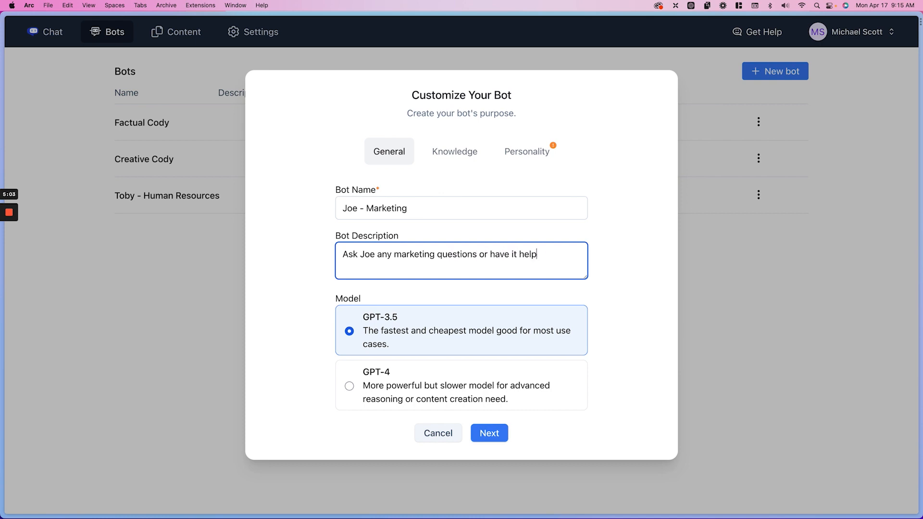
text(e content.)
Select the Marketing, Products and Sales folders as the marketing bot's knowledge
click(453, 153)
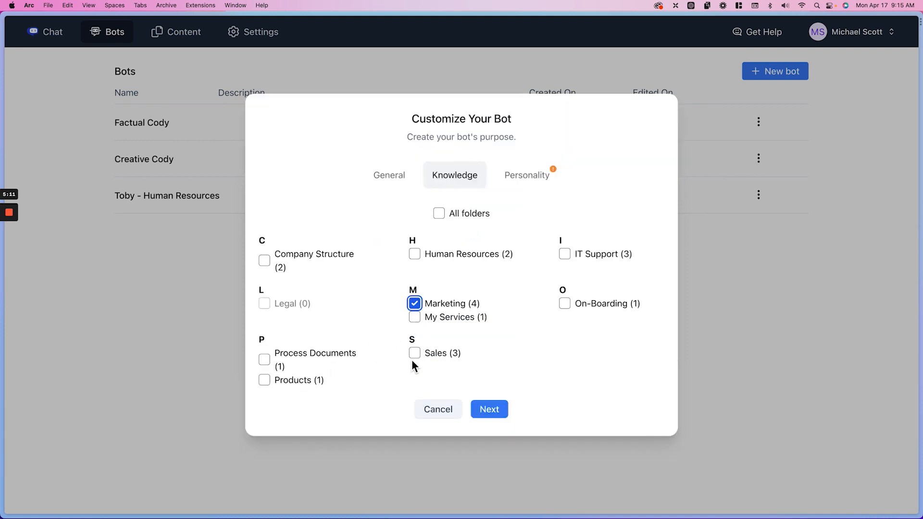
click(301, 382)
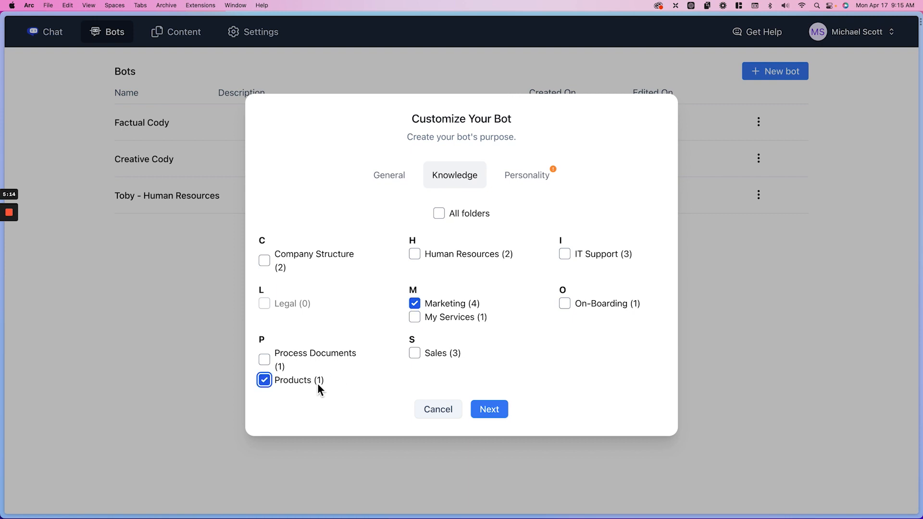
click(412, 356)
click(494, 411)
Set the marketing bot's organization to Dunder Mifflin and its role to Marketing Manager
click(404, 153)
text(Dunder Mifflin)
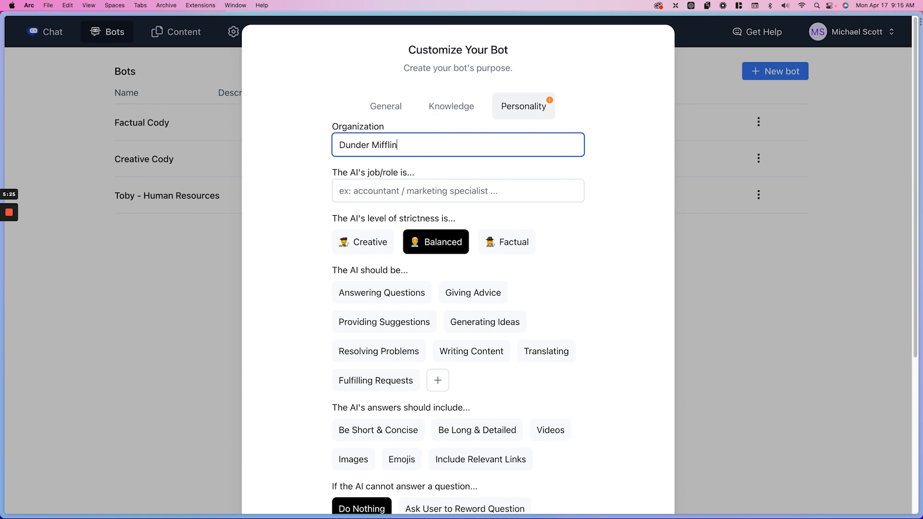
key(Tab)
text(Marketing Manager)
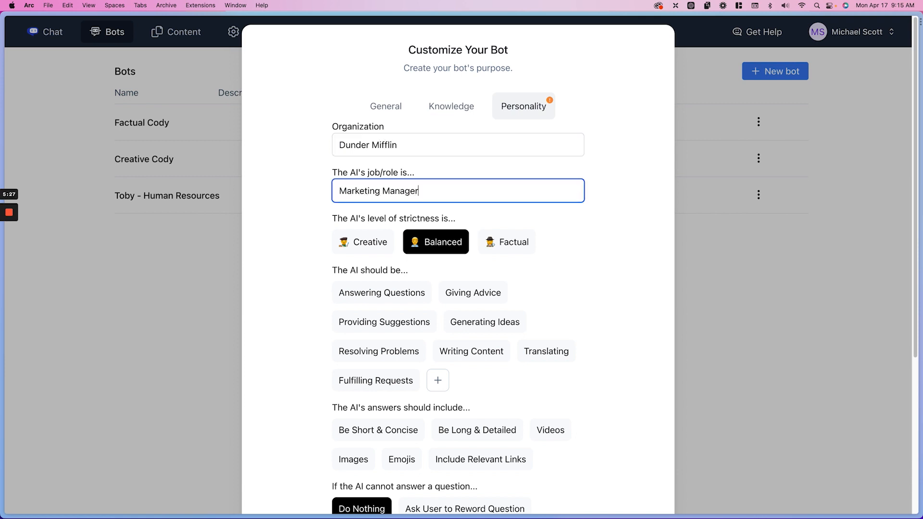
Set the strictness to Creative and the tasks to Generating Ideas, Writing Content and a custom "Social Media Posts" entry
click(372, 251)
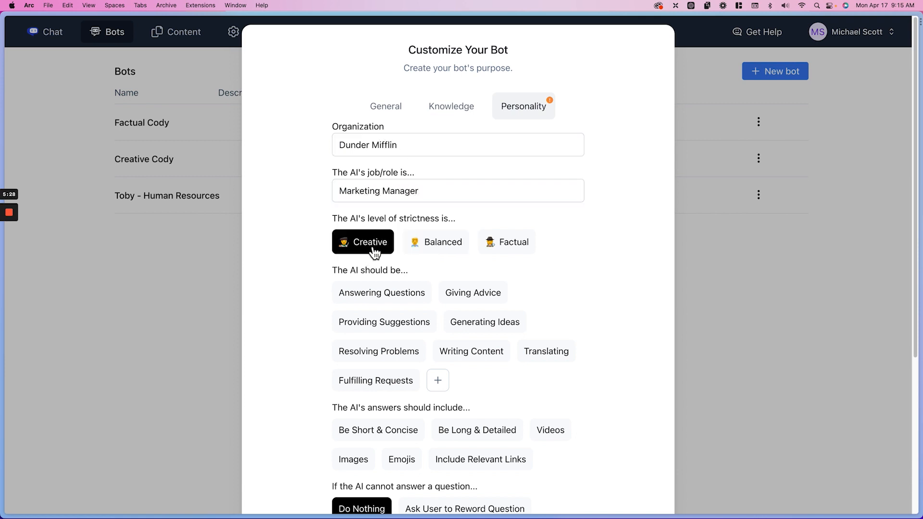
click(469, 327)
click(471, 354)
click(440, 381)
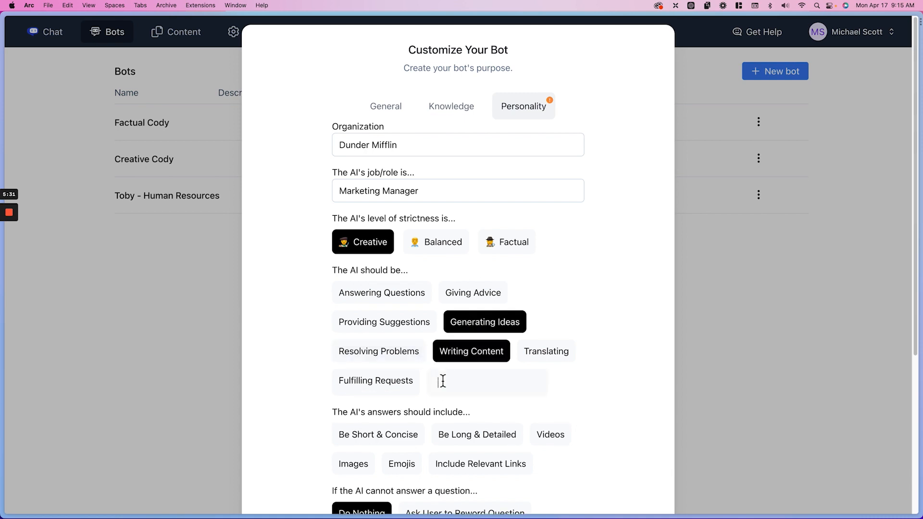
text(Social Media Posts)
key(Return)
Choose Be Long & Detailed as the only option for the marketing bot's answers
scroll(449, 359, down, 3)
click(451, 359)
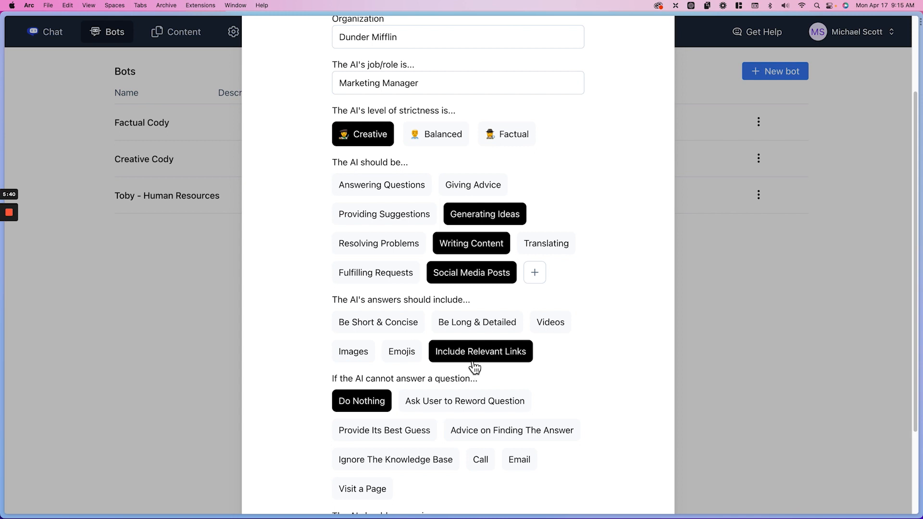
scroll(474, 368, down, 2)
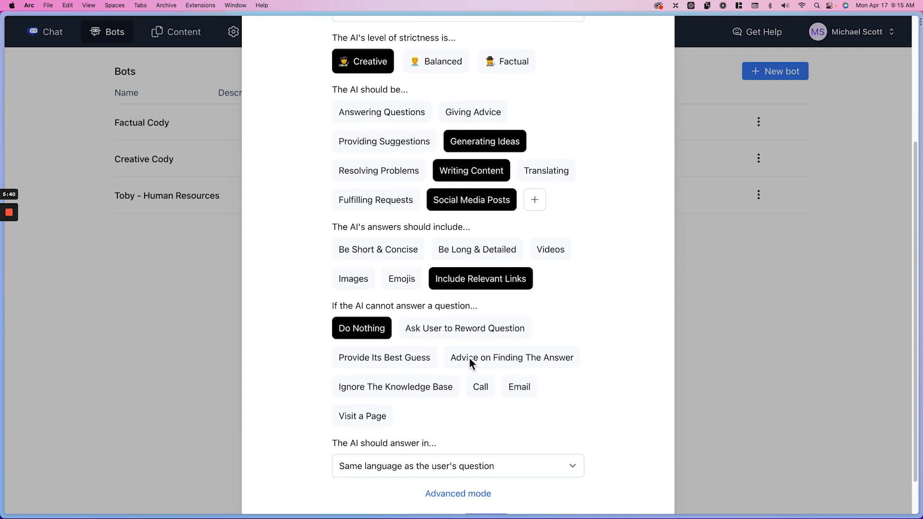
click(476, 266)
click(477, 283)
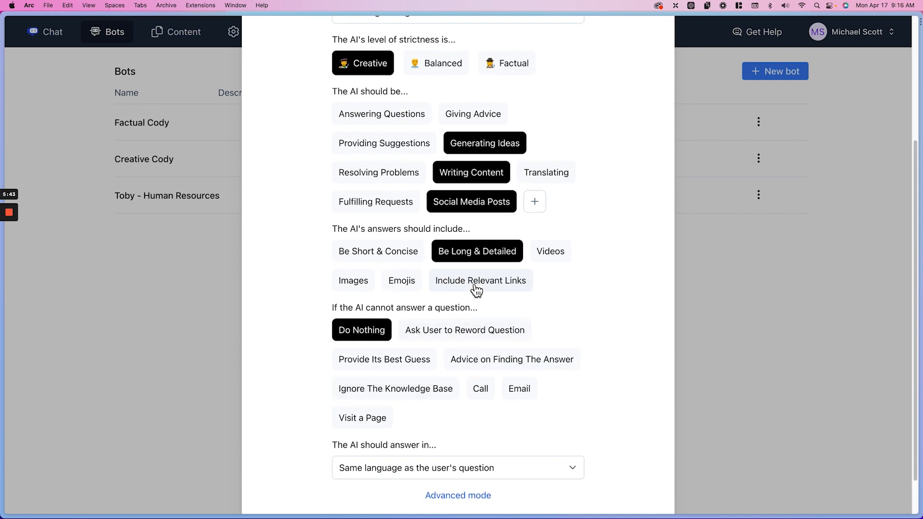
Set unanswered questions to Provide Its Best Guess and the answer language to English, and create the marketing bot
click(386, 366)
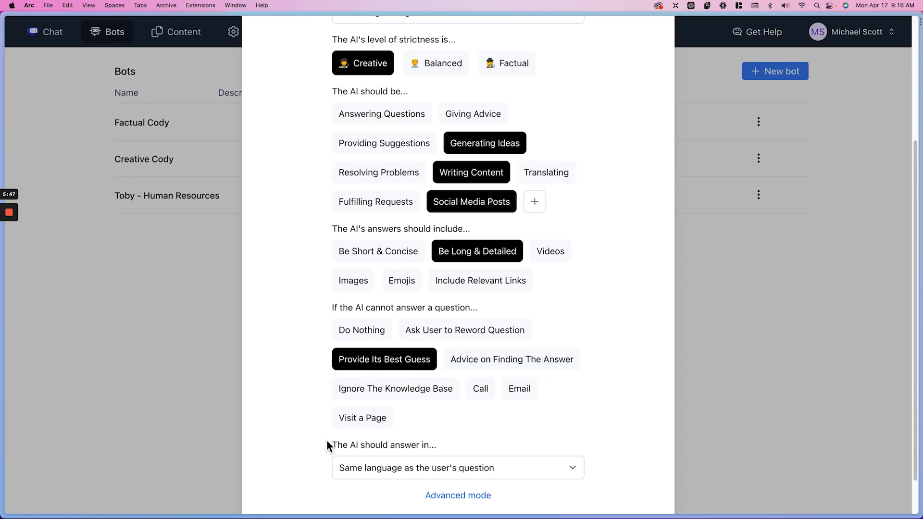
click(452, 469)
key(e)
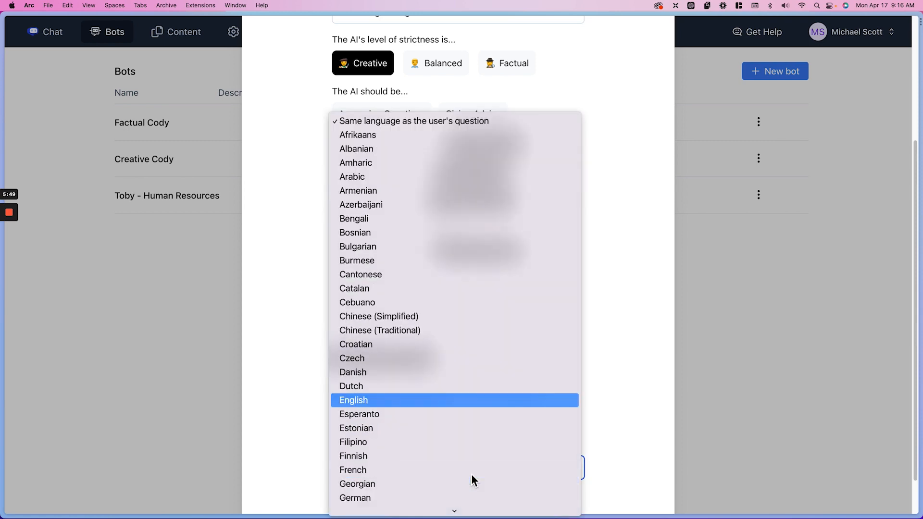
key(Return)
scroll(504, 457, down, 3)
click(503, 478)
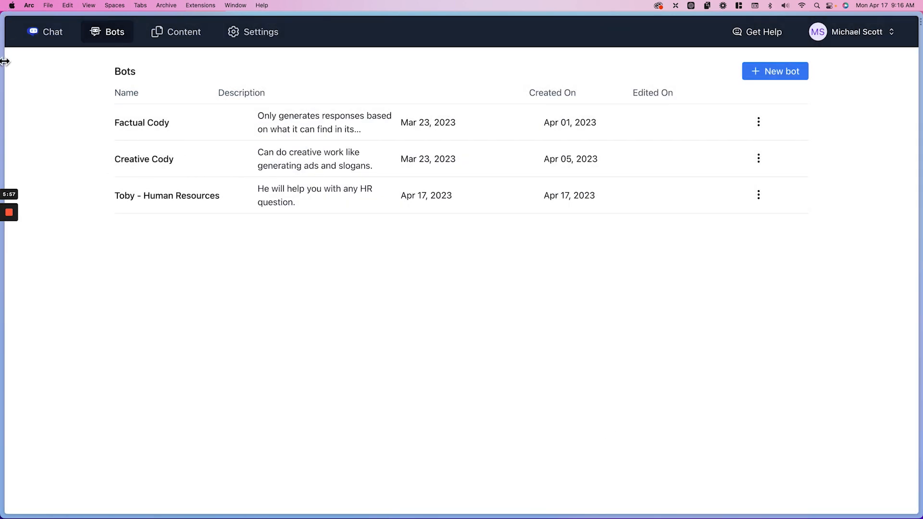
Review the sharing options of the Joe - Marketing bot, including its pop-up embed code
mouse_move(2, 58)
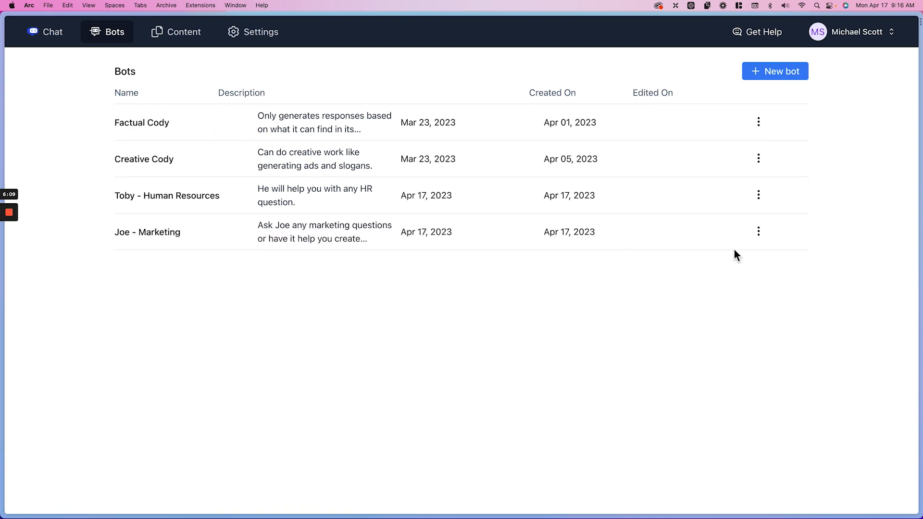
click(760, 233)
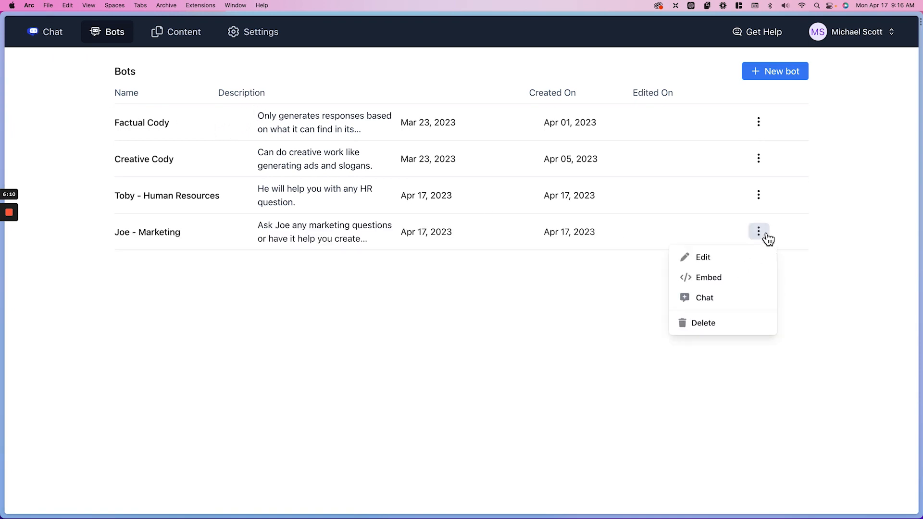
click(738, 285)
click(644, 296)
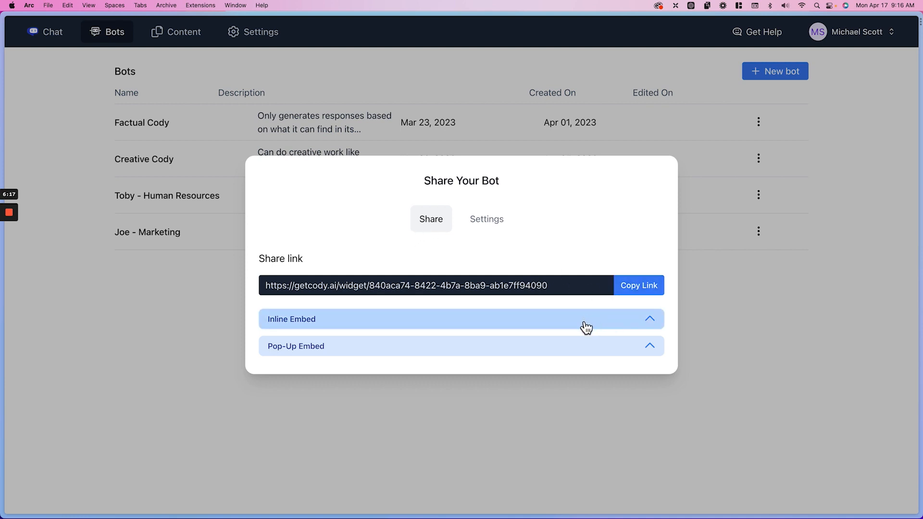
click(567, 351)
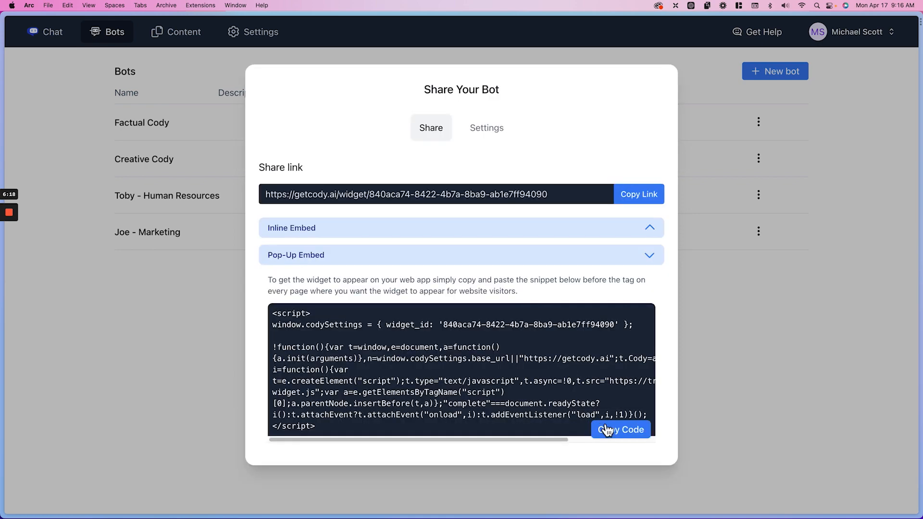
click(654, 481)
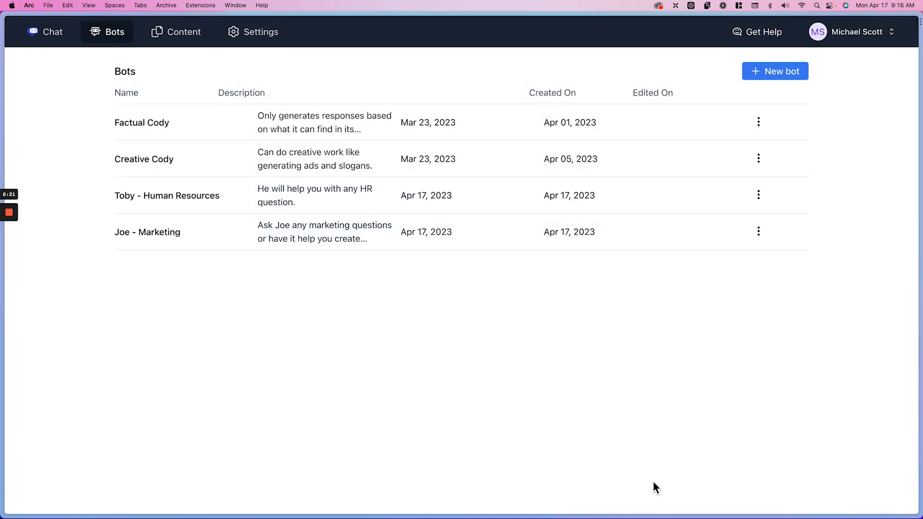
click(760, 235)
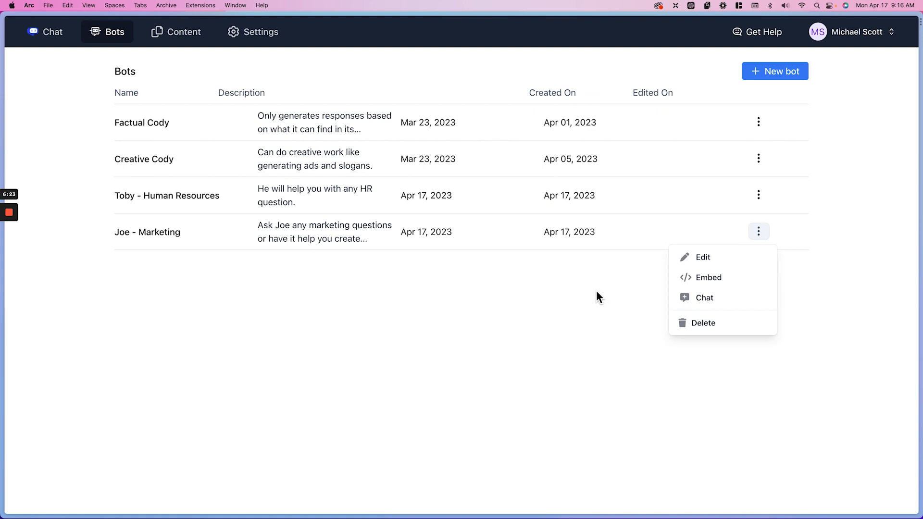
click(597, 290)
Start a new chat conversation and choose Joe - Marketing as its bot
click(46, 33)
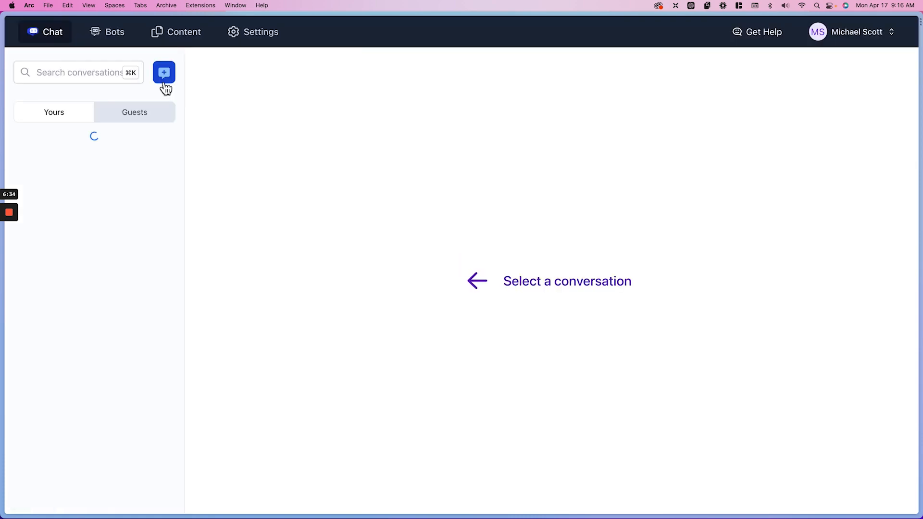
click(169, 80)
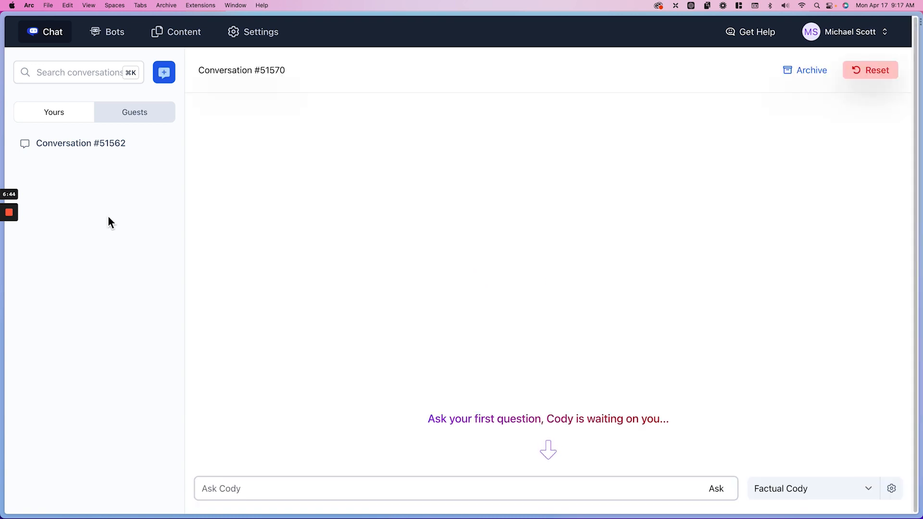
click(784, 485)
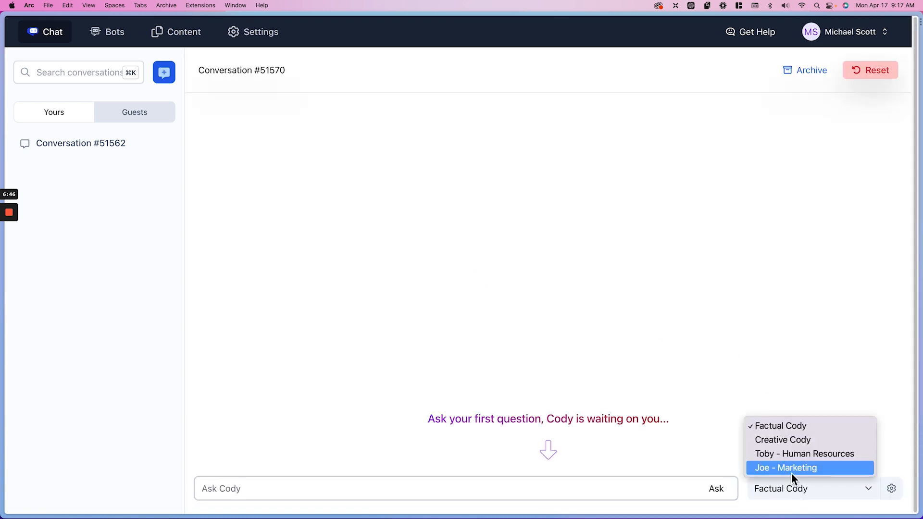
click(792, 471)
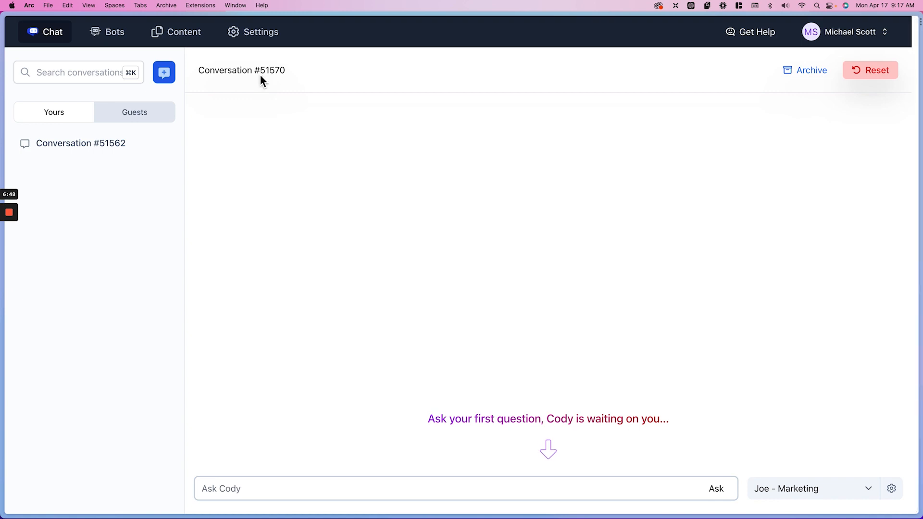
Rename the new conversation as "Marketing" and select the Joe - Marketing bot for it again
click(259, 73)
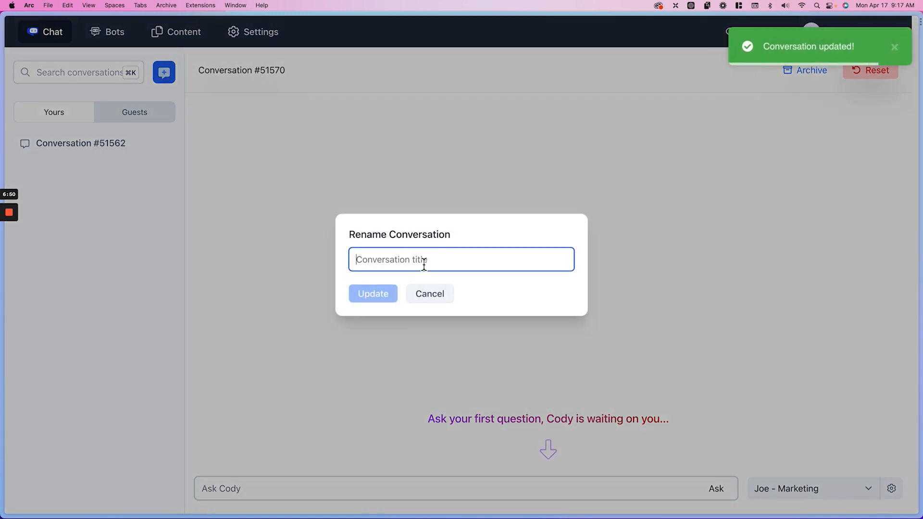
text(Marketing)
click(390, 297)
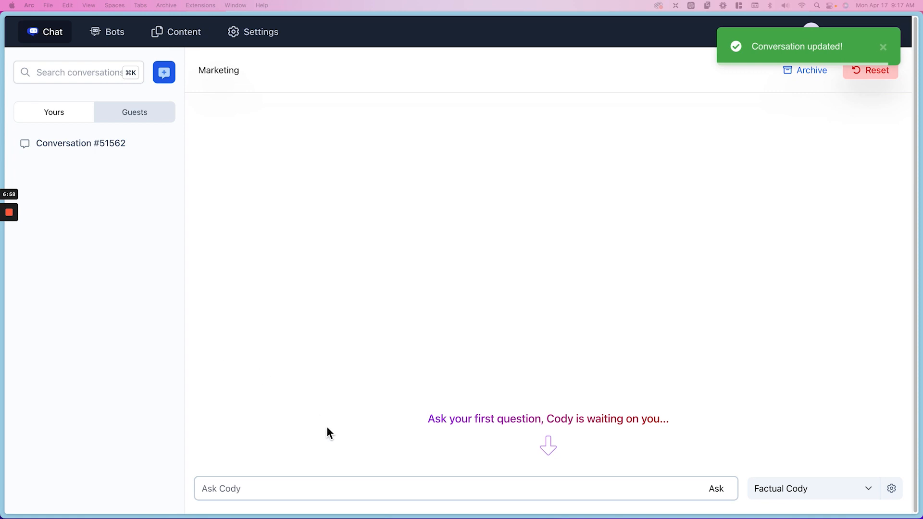
click(844, 491)
click(824, 472)
Ask the marketing bot "Can you write me a post about one of our products"
click(529, 496)
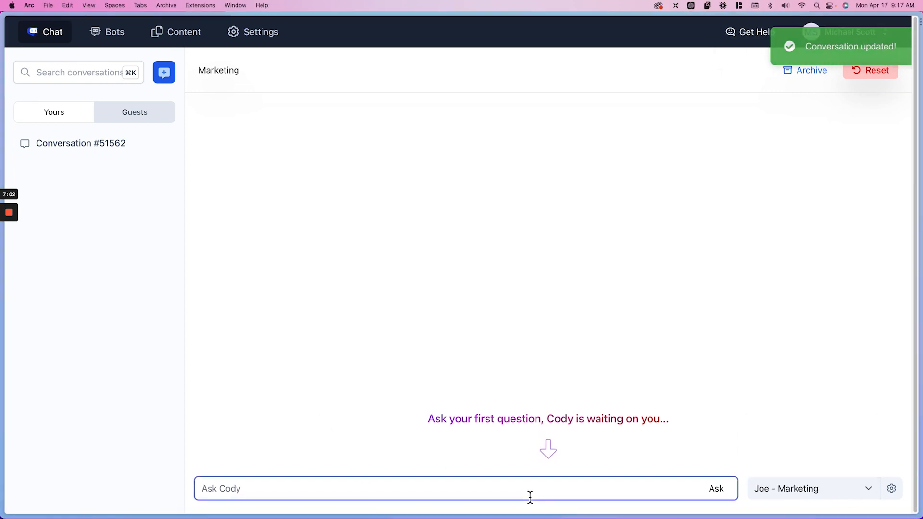
text(Can you write me a)
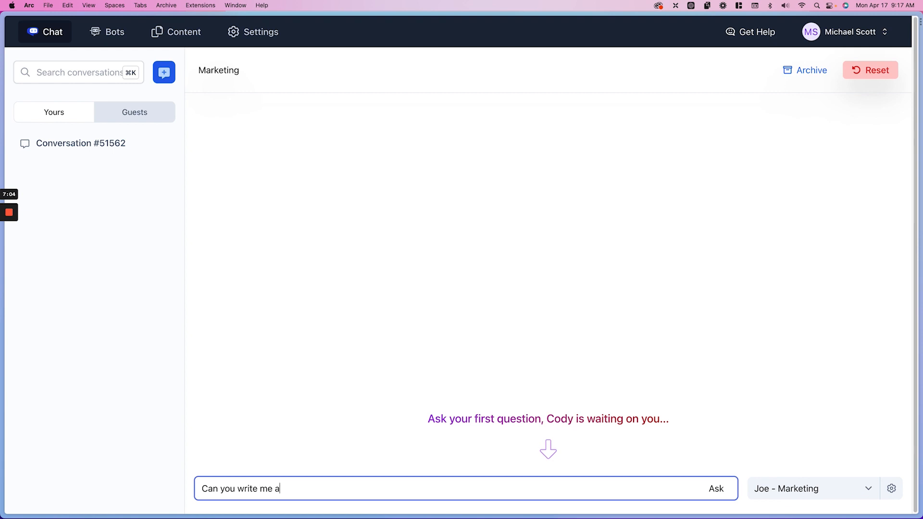
text( post about one of our prod)
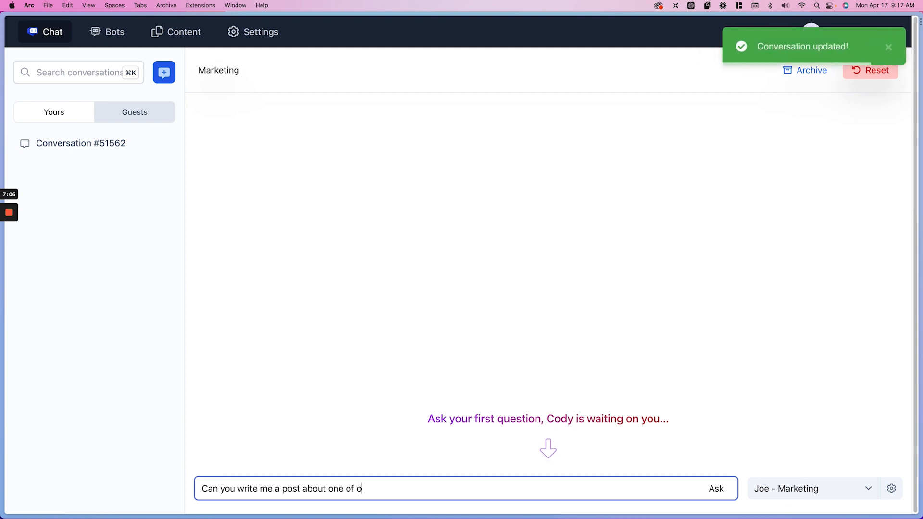
text(ucts)
key(Return)
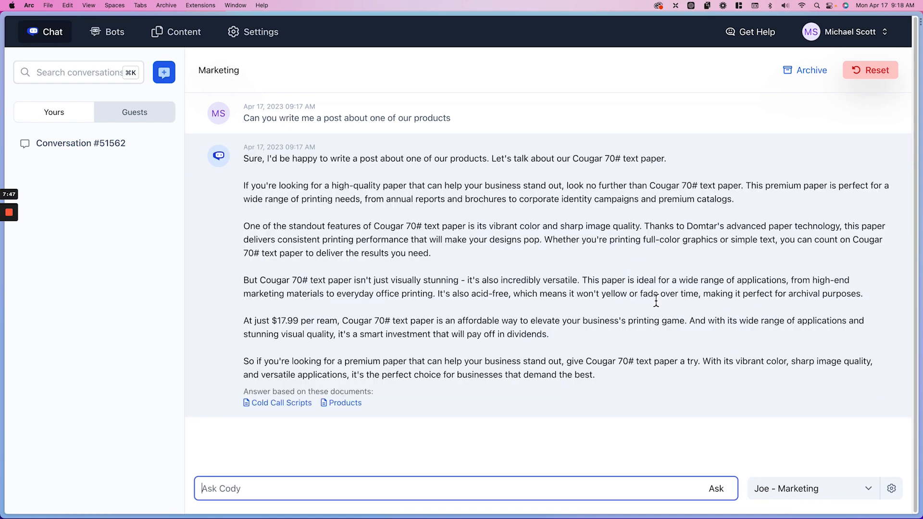
Read through the bot's product post, checking the chosen product and its described features
click(493, 164)
drag(494, 165, 652, 165)
click(596, 165)
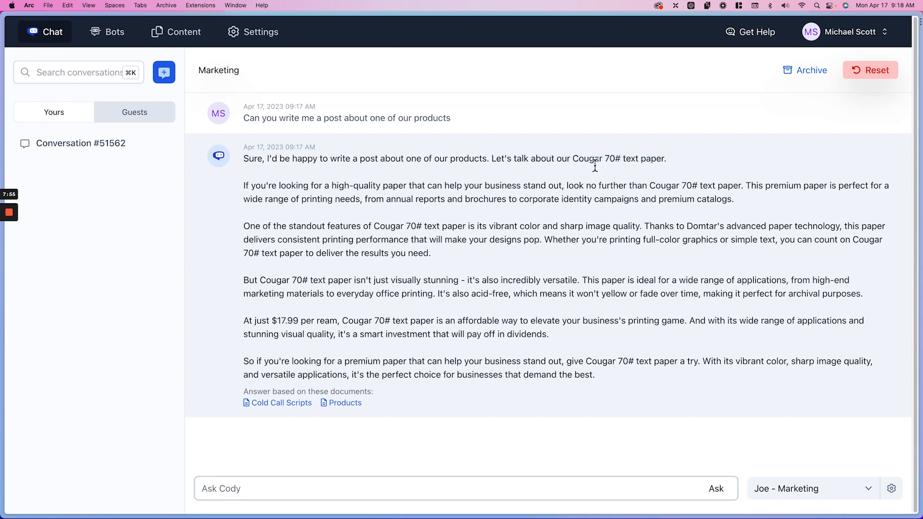
drag(557, 163, 658, 159)
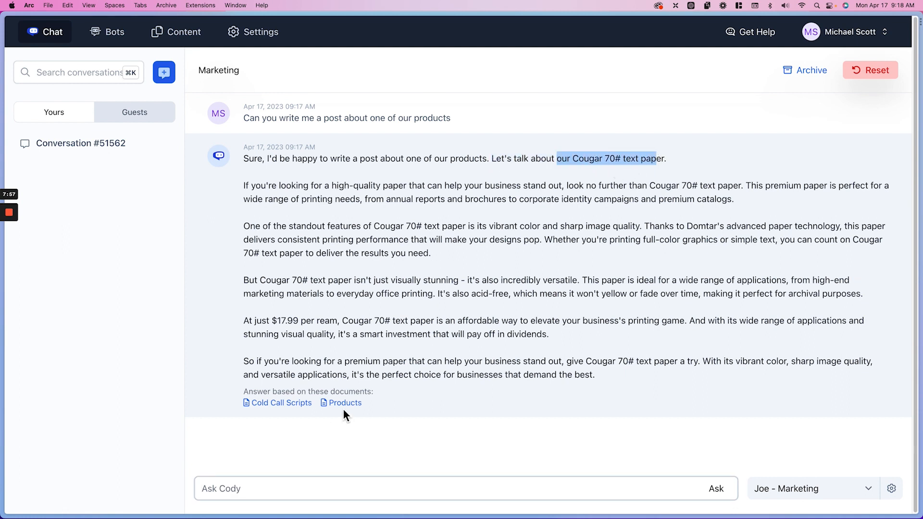
drag(244, 192, 763, 194)
click(767, 193)
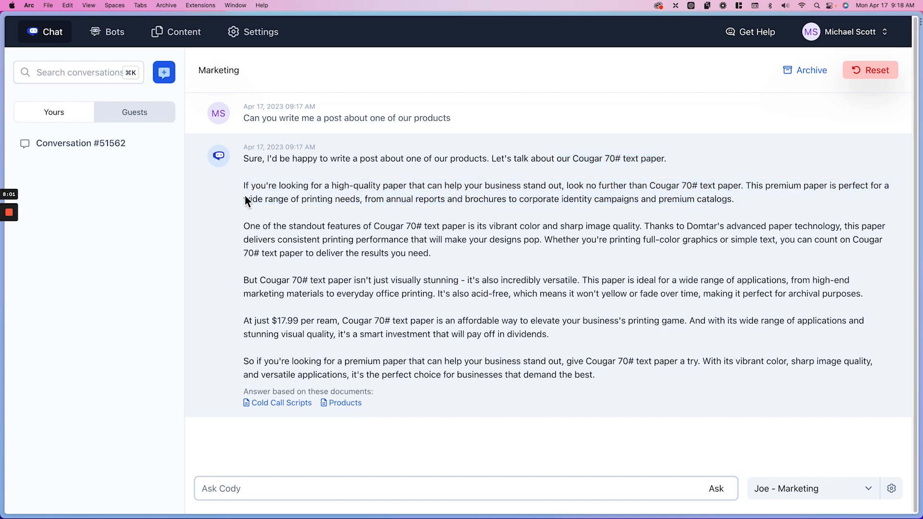
drag(244, 198, 434, 201)
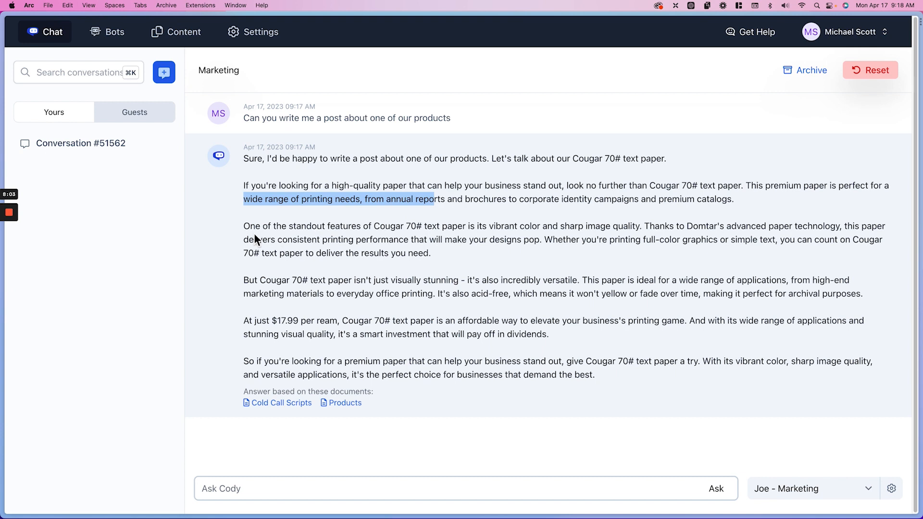
drag(302, 226, 548, 231)
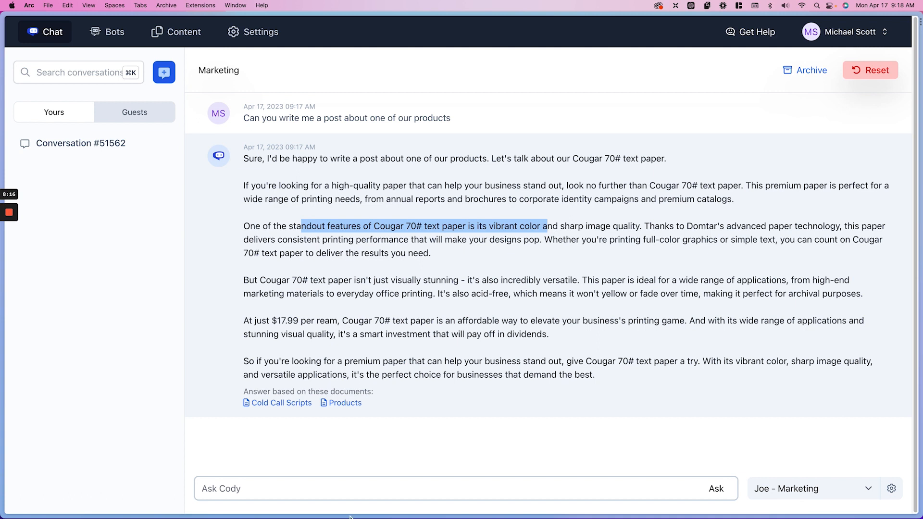
Send the marketing bot the follow-up request "Make it short for facebook add some emojis and a call to action"
click(345, 494)
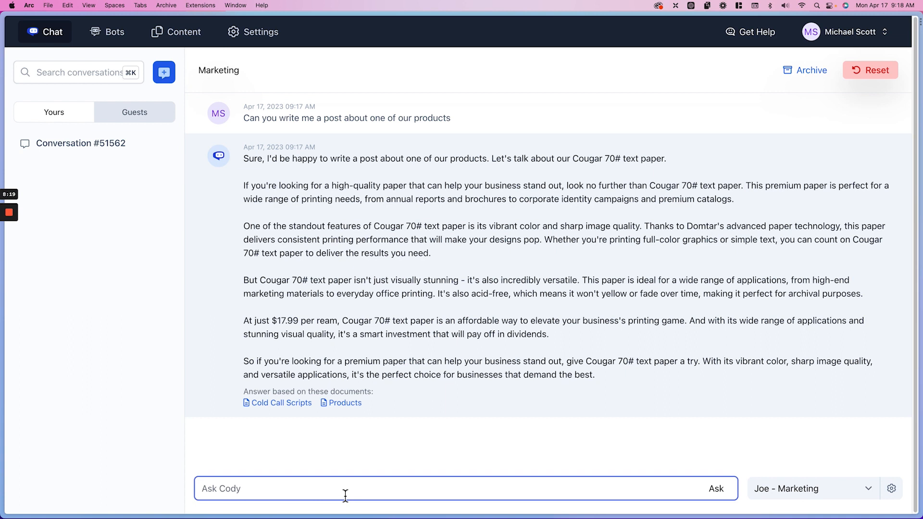
text(C)
key(BackSpace)
text(Make it short for faceboo)
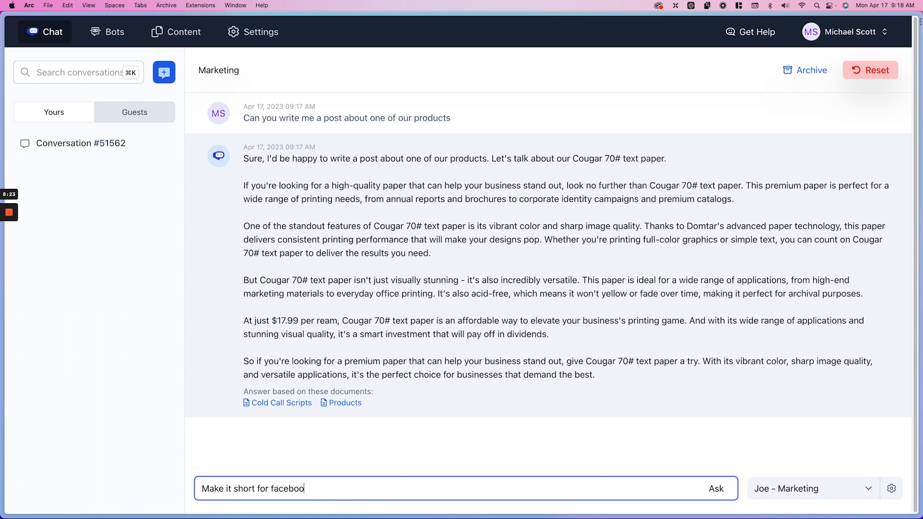
text(k add some emojis and a call to action)
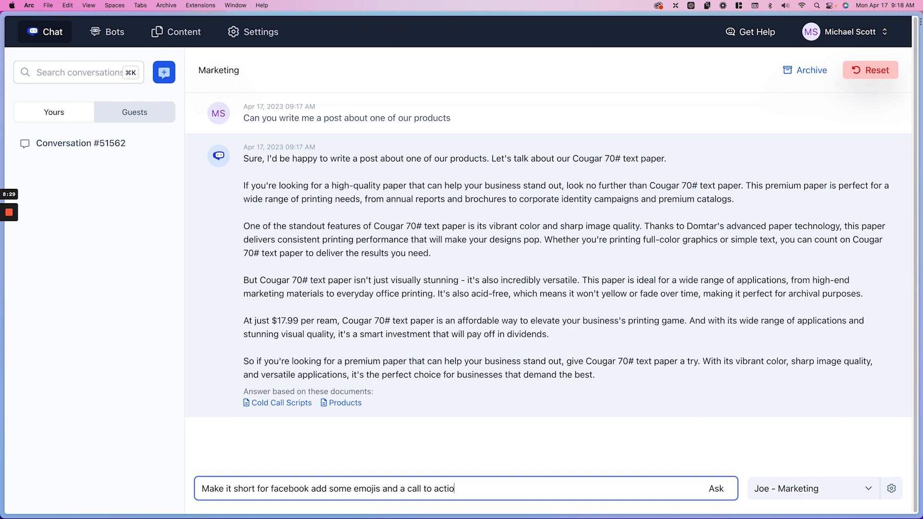
key(Return)
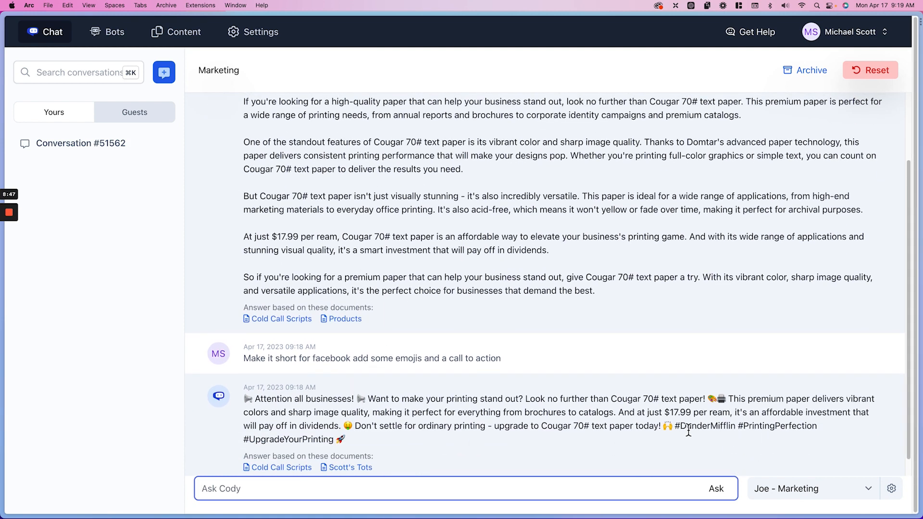
Read through the shortened Facebook post, including its hashtags and source documents
drag(677, 426, 737, 430)
click(736, 431)
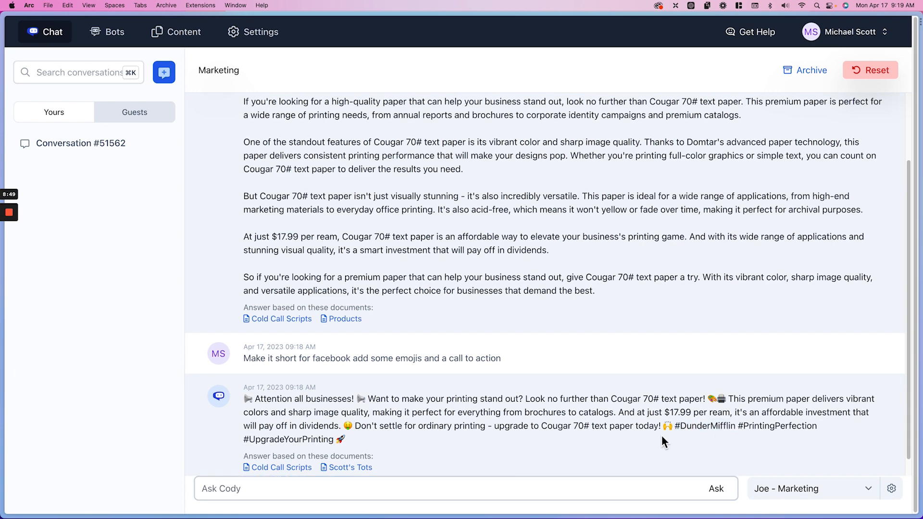
scroll(661, 436, down, 1)
drag(371, 382, 838, 397)
click(525, 387)
click(489, 429)
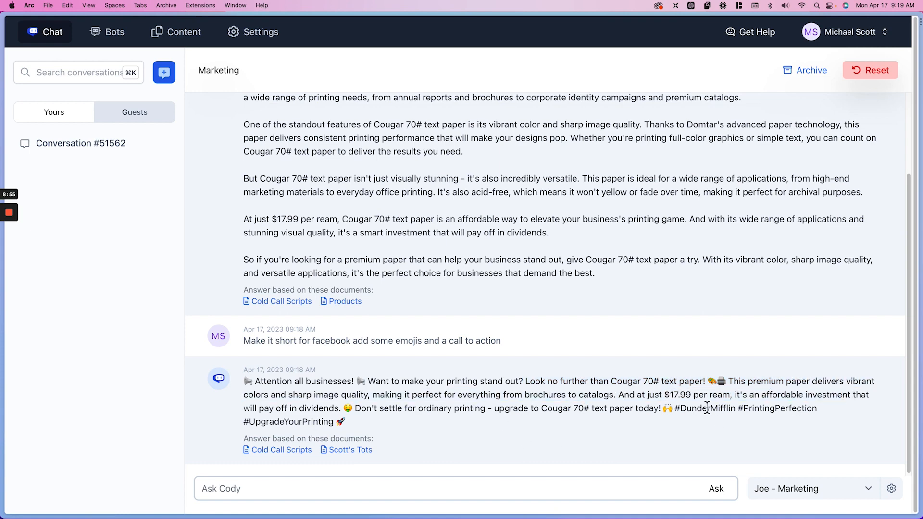
scroll(433, 419, down, 1)
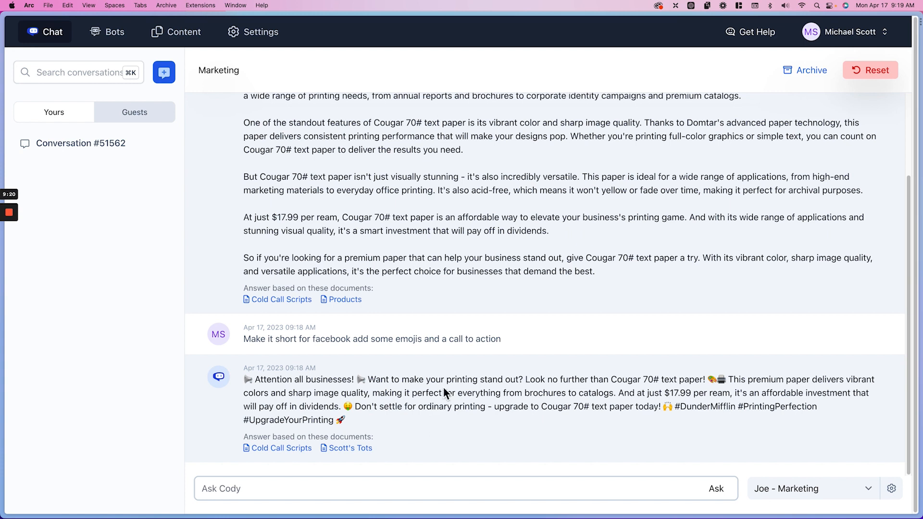
Switch to the Codesm website and open its embedded Cody chat widget
mouse_move(4, 260)
click(28, 251)
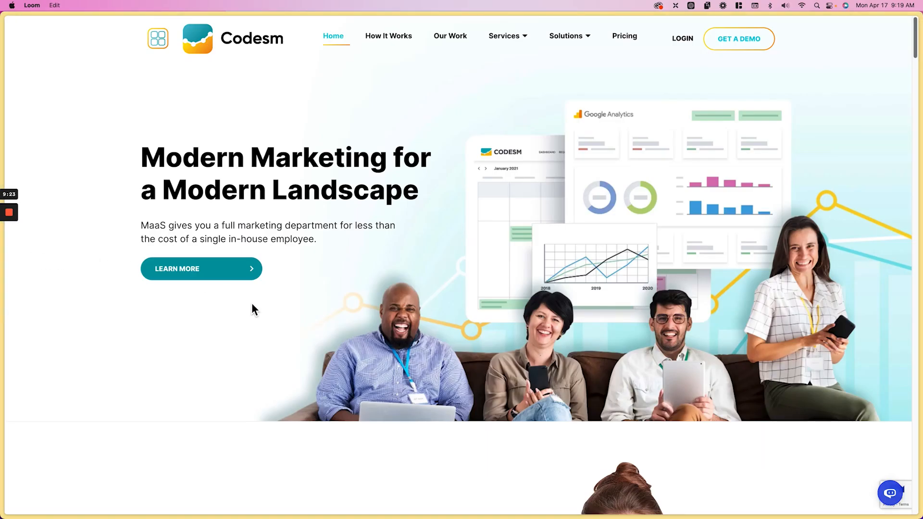
scroll(252, 304, down, 10)
scroll(252, 304, down, 7)
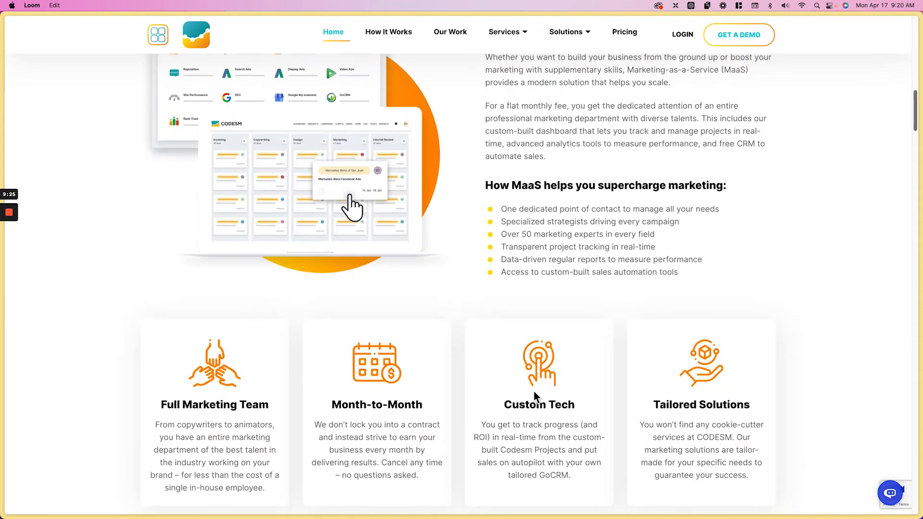
click(890, 501)
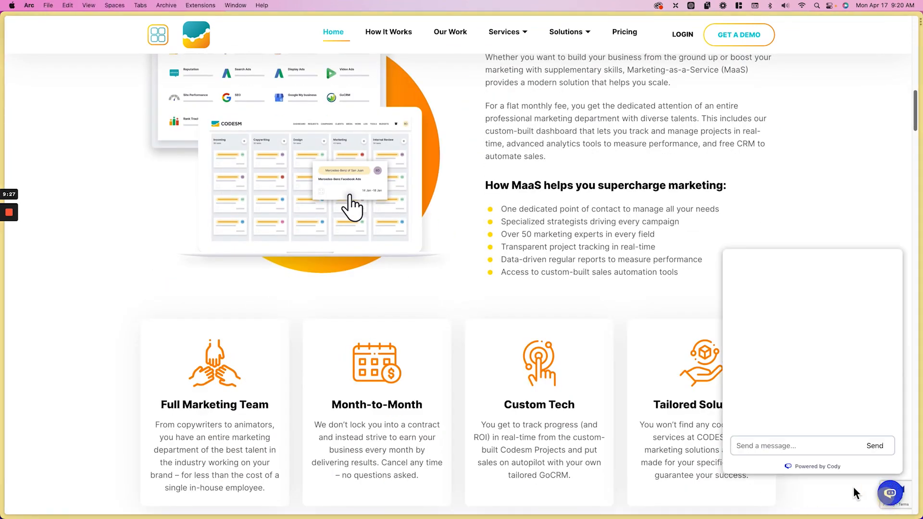
Send the question "Do you guys do websites?" in the website's chat widget
click(789, 445)
text(Do you guys do websites?)
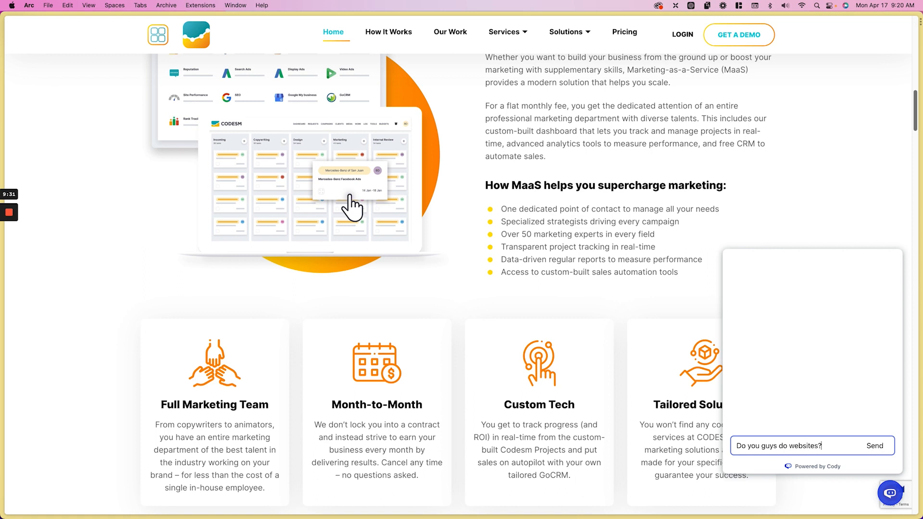
key(Return)
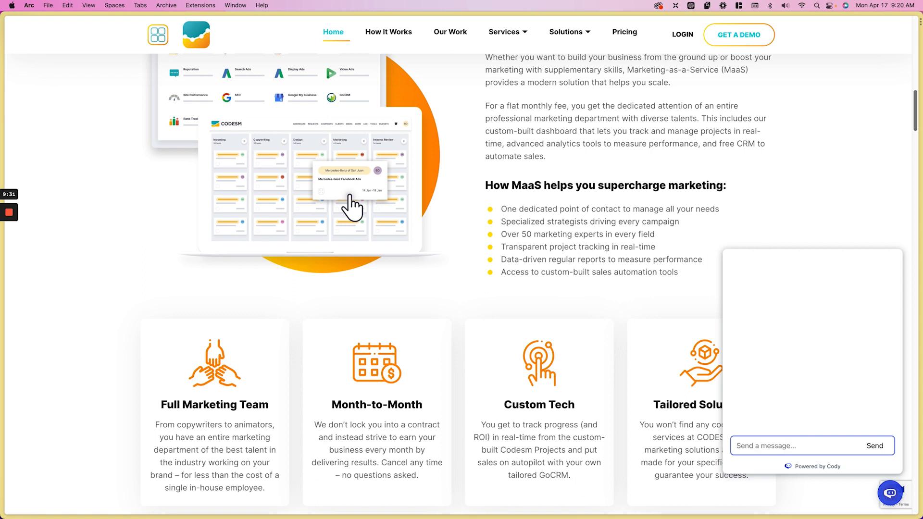